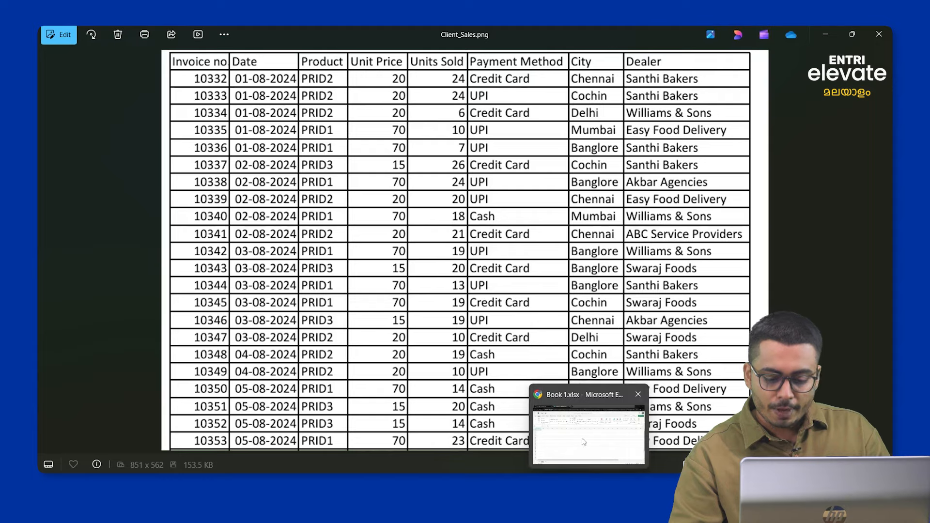
Switch to the Excel Book 1 workbook, load the Client_Sales image with Data from Picture, and widen the import pane.
{"action": "left_click", "coordinate": [583, 442]}
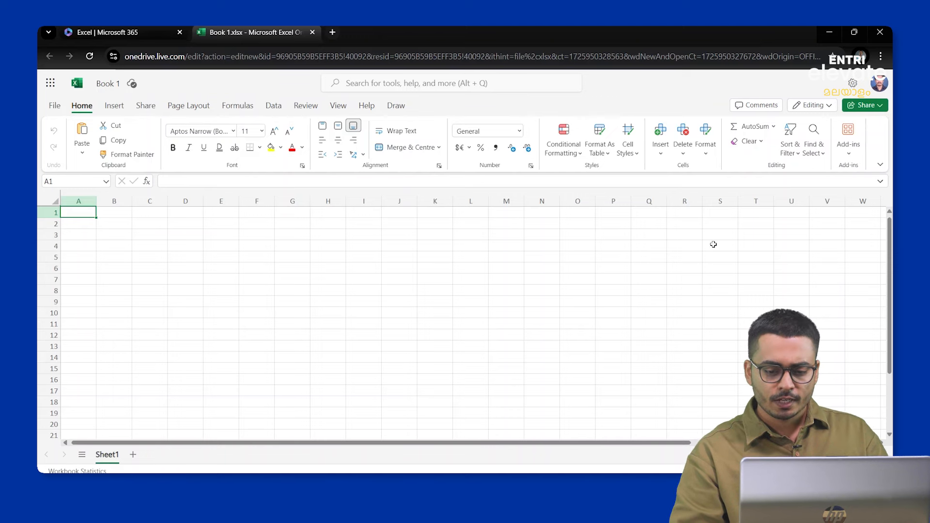
{"action": "left_click", "coordinate": [273, 110]}
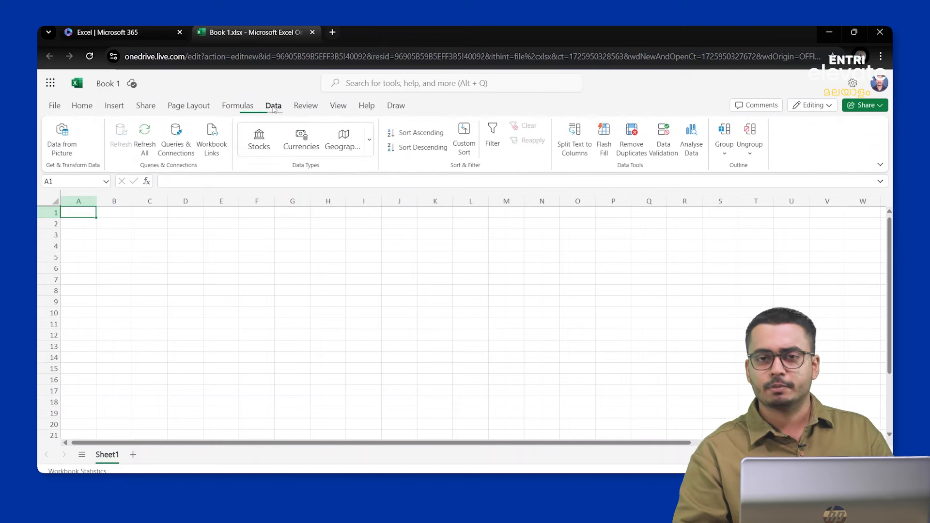
{"action": "left_click", "coordinate": [69, 151]}
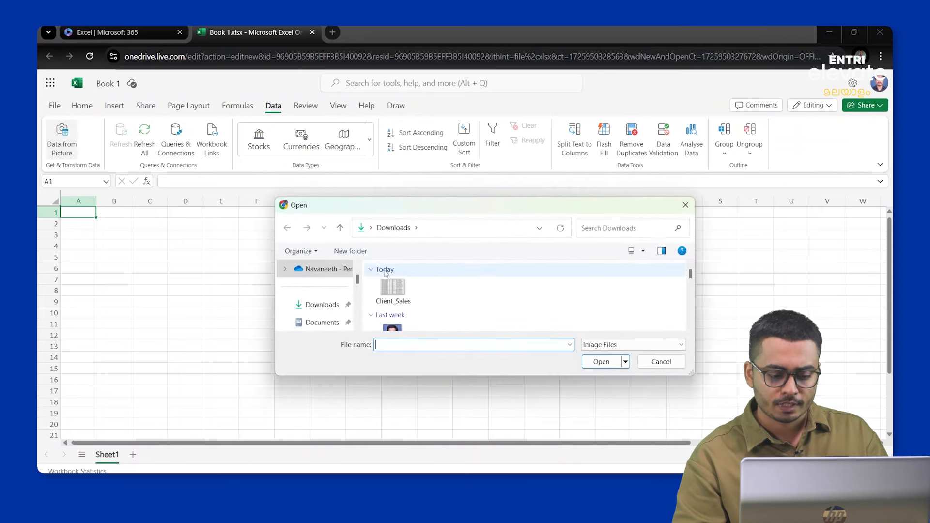
{"action": "left_click", "coordinate": [396, 291]}
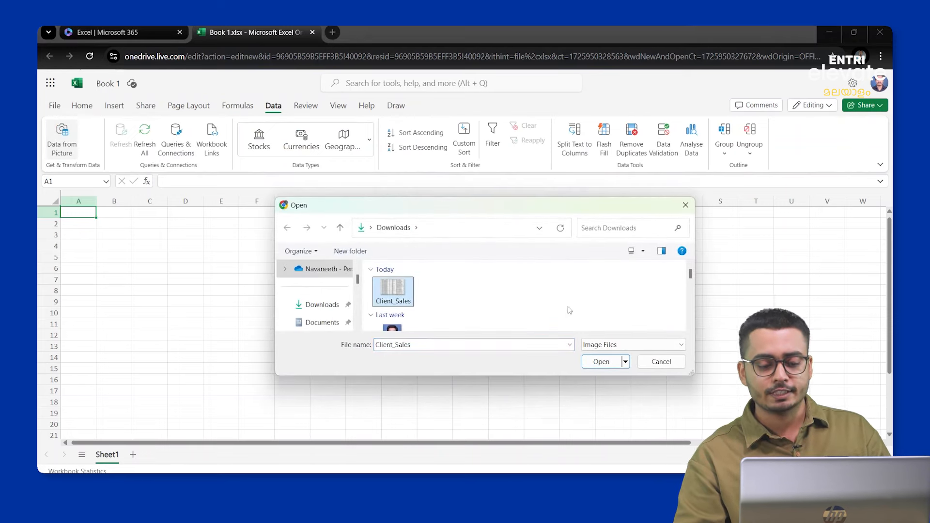
{"action": "left_click", "coordinate": [605, 366]}
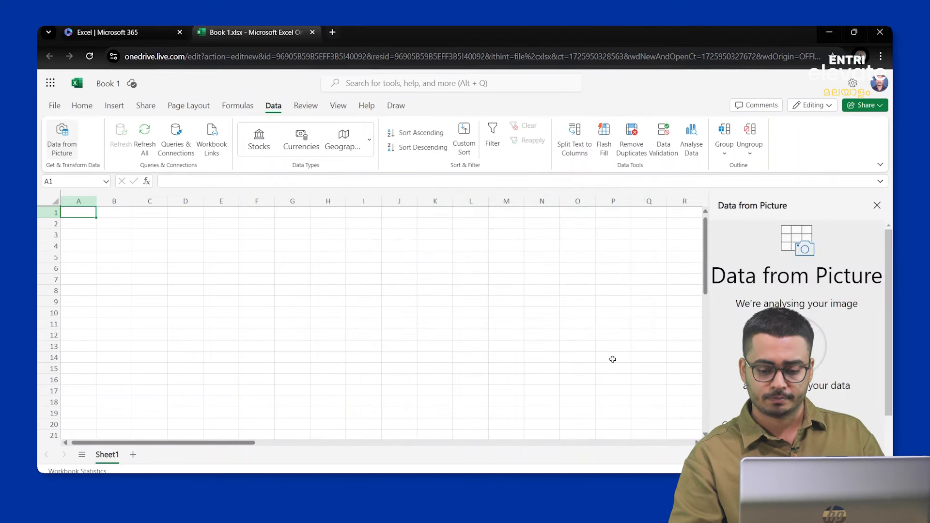
{"action": "left_click_drag", "start_coordinate": [708, 335], "coordinate": [575, 354]}
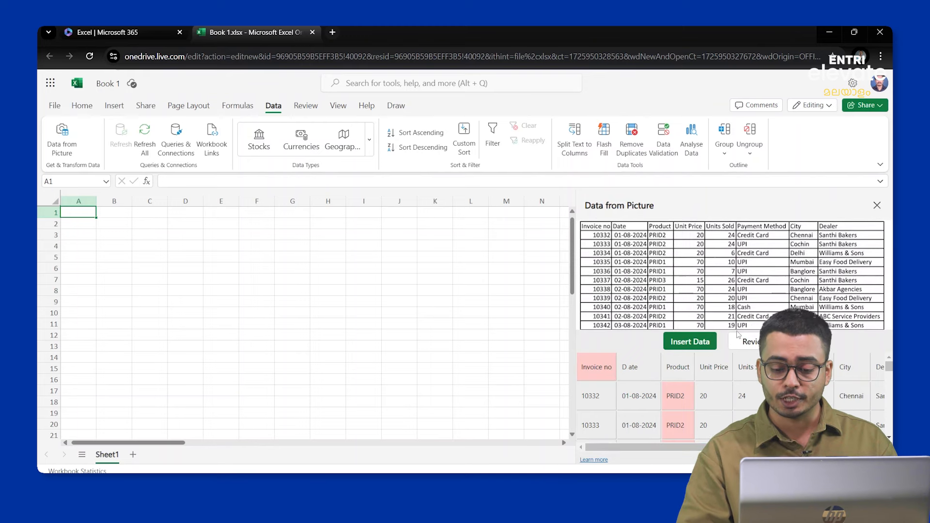
Review the first flagged values recognized from the picture and accept the PRID1 product entry.
{"action": "left_click", "coordinate": [750, 342]}
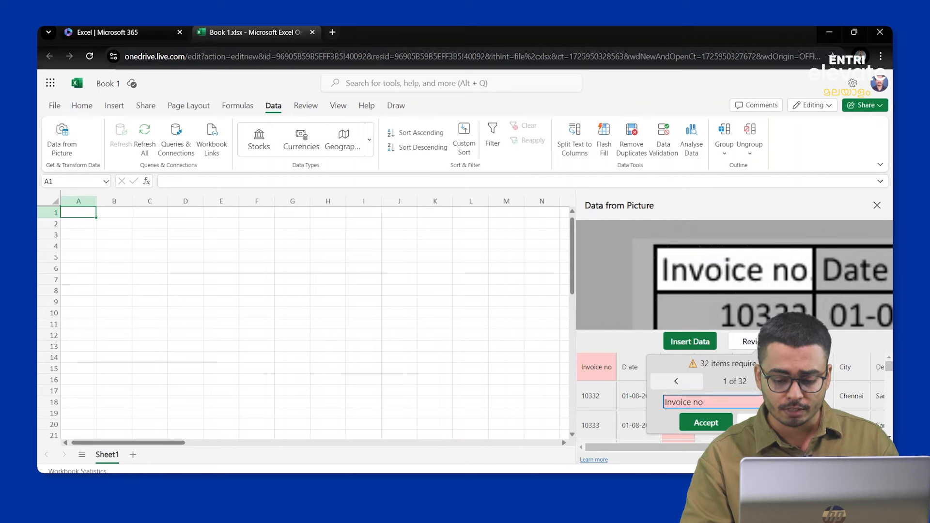
{"action": "key", "text": "Return"}
{"action": "key", "text": "Return"}
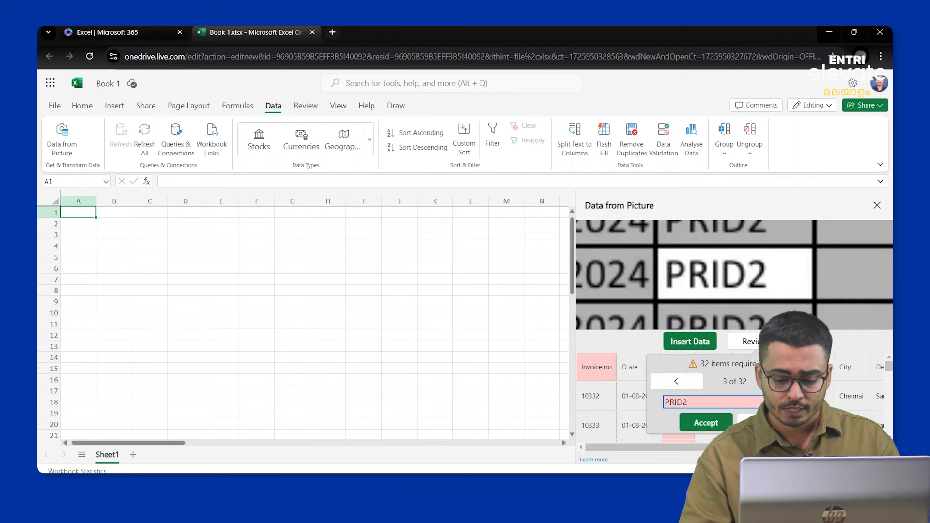
{"action": "key", "text": "Return"}
{"action": "key", "text": "Return"}
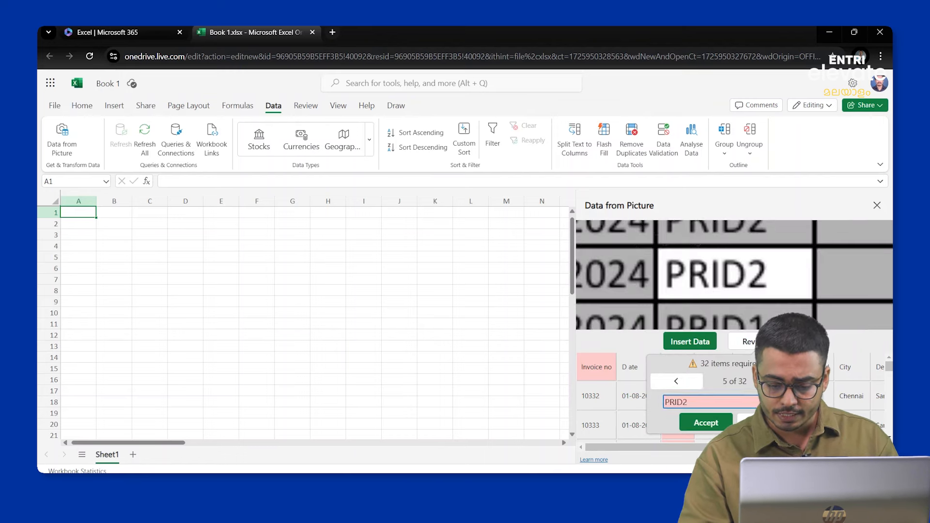
{"action": "key", "text": "Return"}
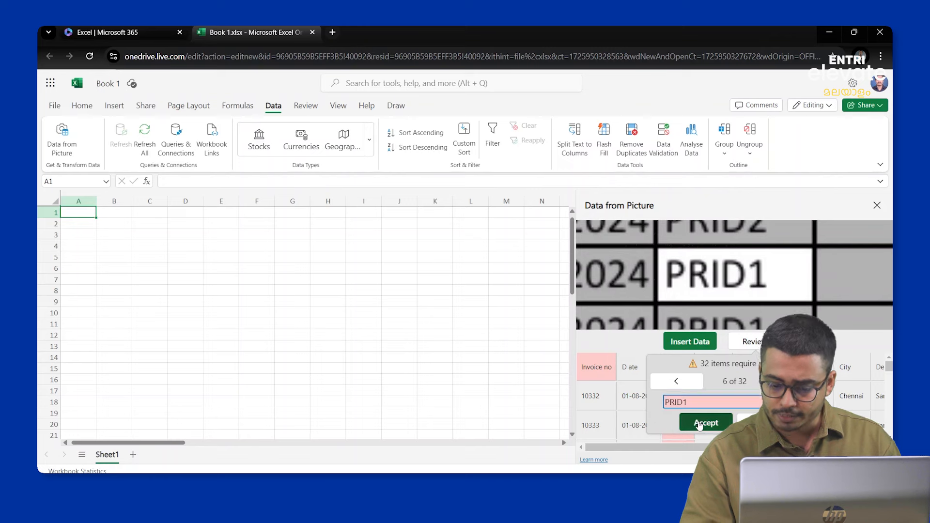
{"action": "key", "text": "Return"}
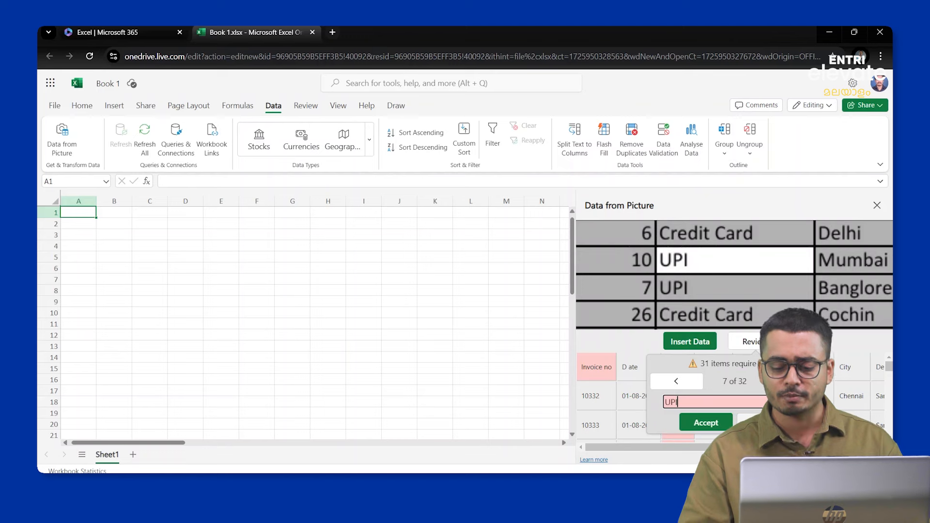
{"action": "key", "text": "Return"}
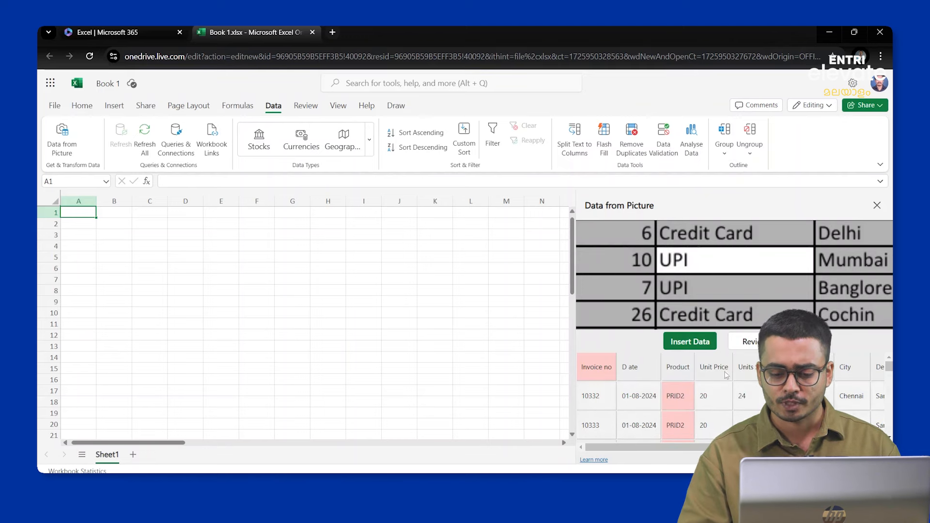
Insert the recognized picture data into the sheet despite the unreviewed items, and close the import pane.
{"action": "left_click", "coordinate": [699, 347]}
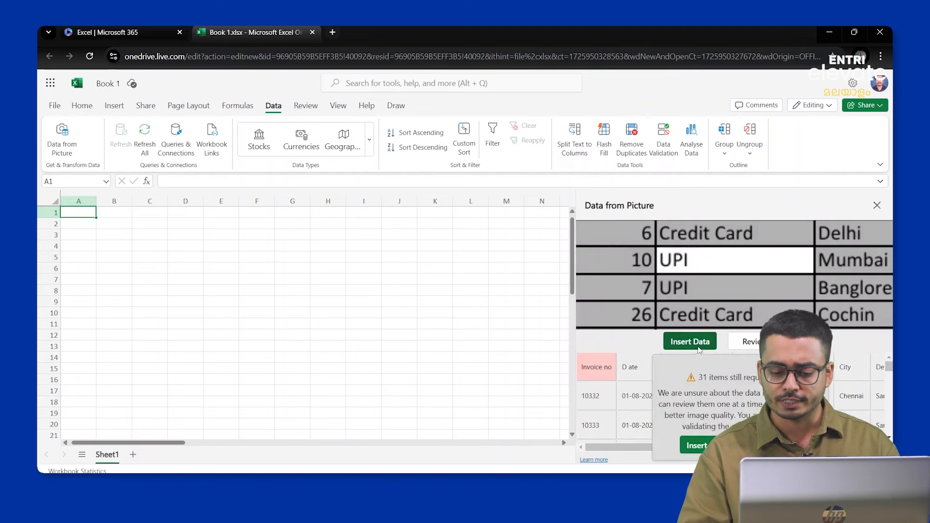
{"action": "left_click", "coordinate": [693, 448]}
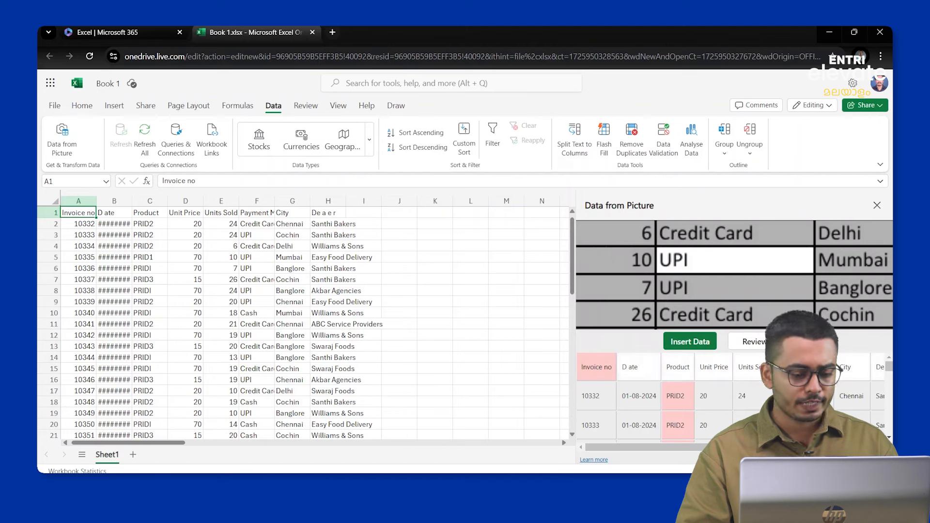
{"action": "left_click", "coordinate": [877, 206]}
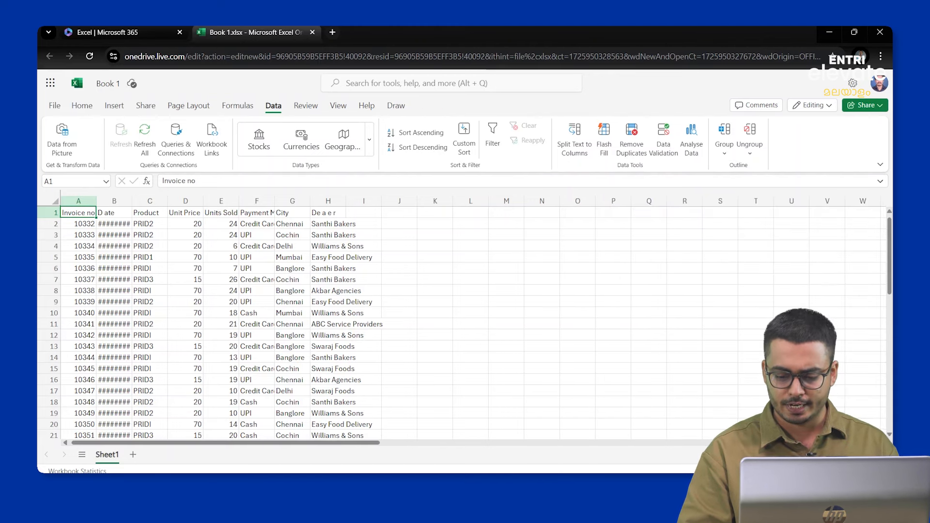
Enlarge the sheet view and widen column B so that its dates fit.
{"action": "left_click", "coordinate": [883, 470]}
{"action": "left_click", "coordinate": [882, 470]}
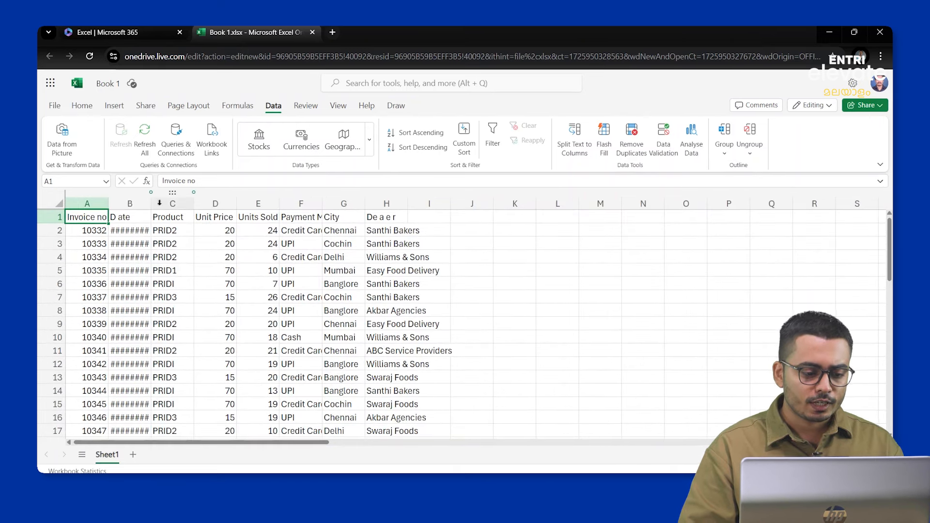
{"action": "left_click_drag", "start_coordinate": [150, 204], "coordinate": [179, 207]}
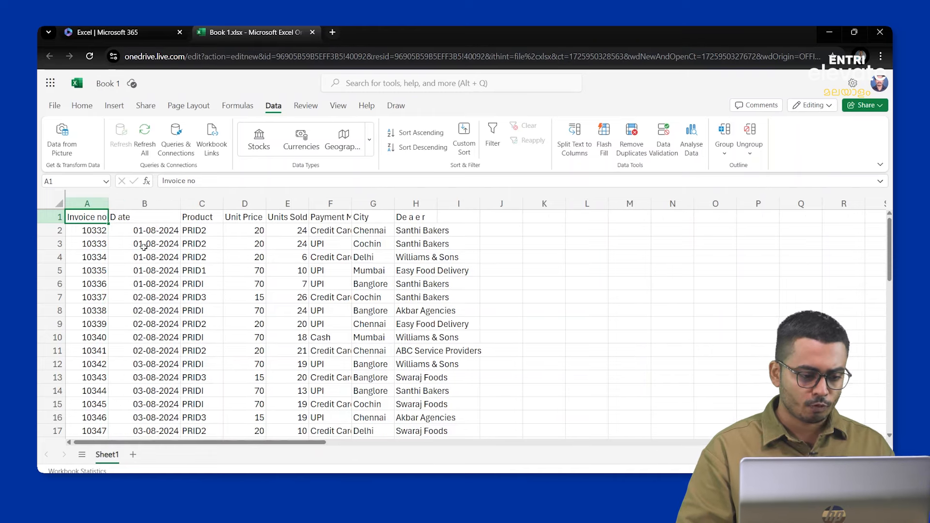
Correct the header in cell B1 to "Date" by removing the stray space.
{"action": "left_click", "coordinate": [123, 216]}
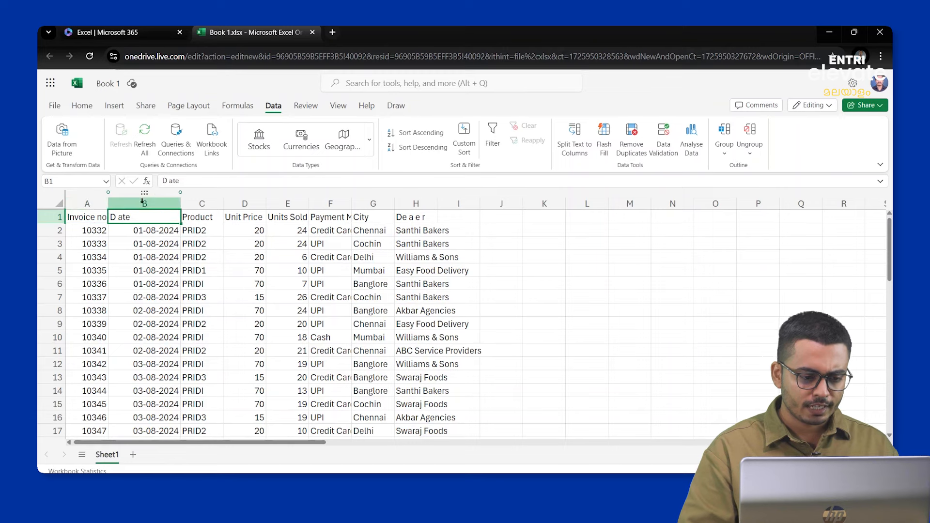
{"action": "left_click", "coordinate": [172, 181]}
{"action": "key", "text": "BackSpace"}
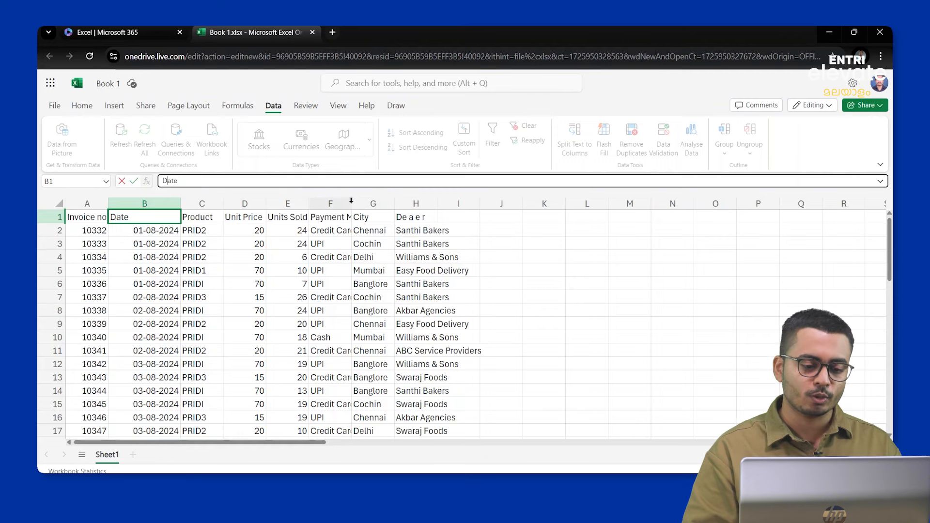
{"action": "left_click", "coordinate": [341, 257]}
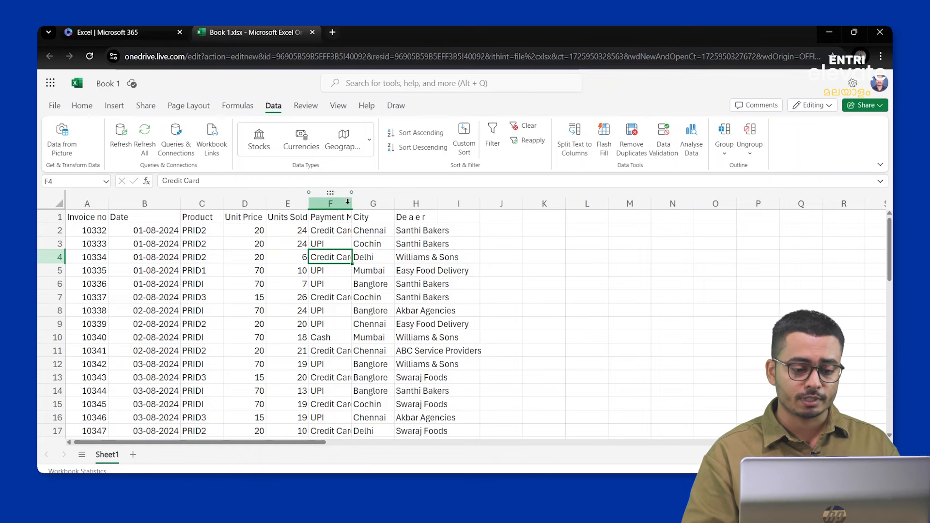
Widen the Payment Method, Units Sold, Unit Price and Product columns.
{"action": "left_click_drag", "start_coordinate": [351, 204], "coordinate": [383, 203]}
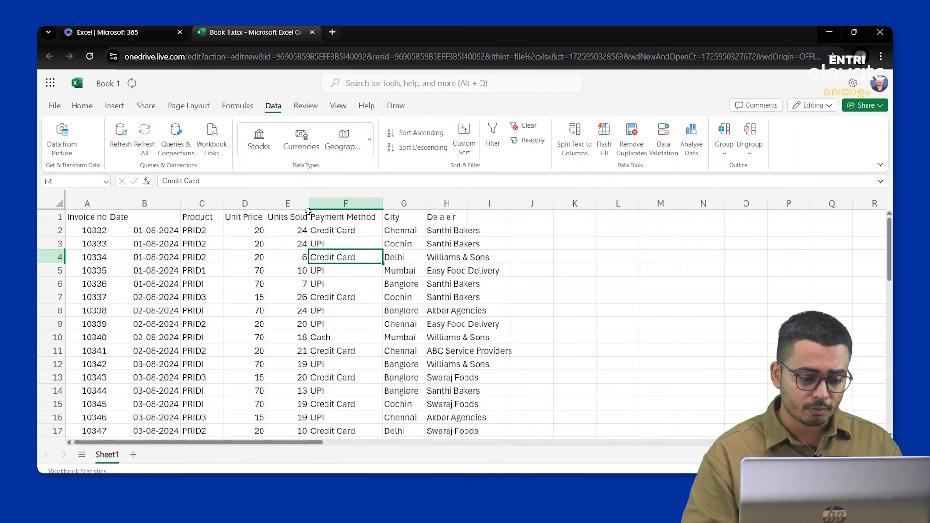
{"action": "left_click", "coordinate": [302, 203]}
{"action": "left_click_drag", "start_coordinate": [309, 203], "coordinate": [332, 205]}
{"action": "left_click", "coordinate": [261, 204]}
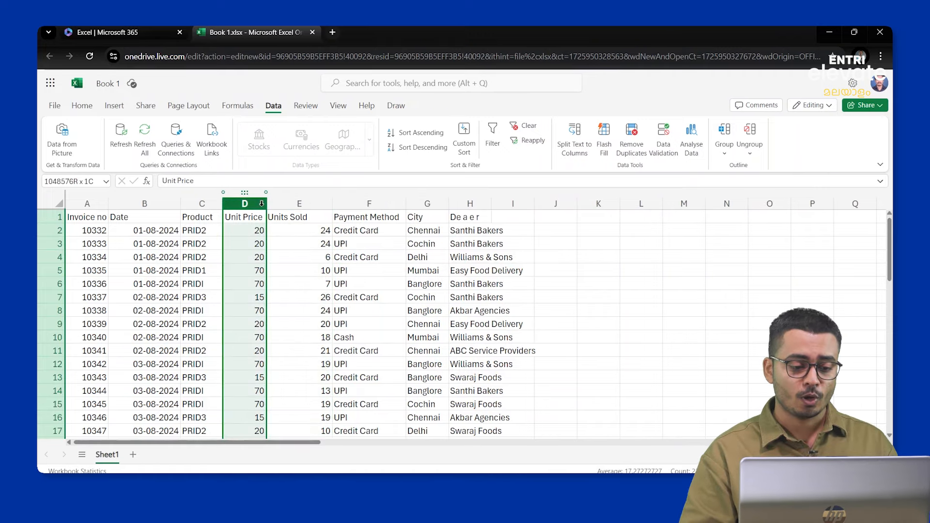
{"action": "left_click_drag", "start_coordinate": [270, 204], "coordinate": [283, 204]}
{"action": "left_click", "coordinate": [190, 204]}
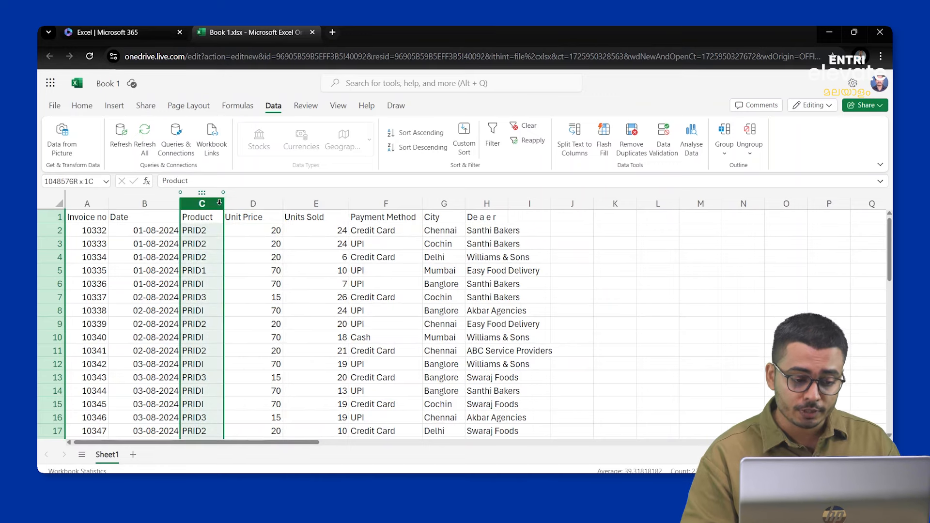
{"action": "left_click_drag", "start_coordinate": [221, 204], "coordinate": [243, 207]}
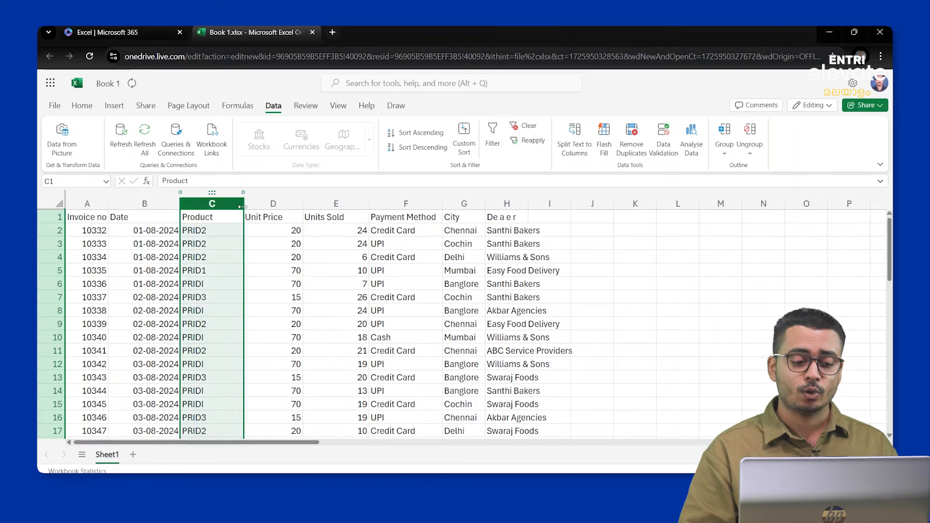
Correct the misread header in cell H1 to "Dealer".
{"action": "left_click", "coordinate": [505, 220]}
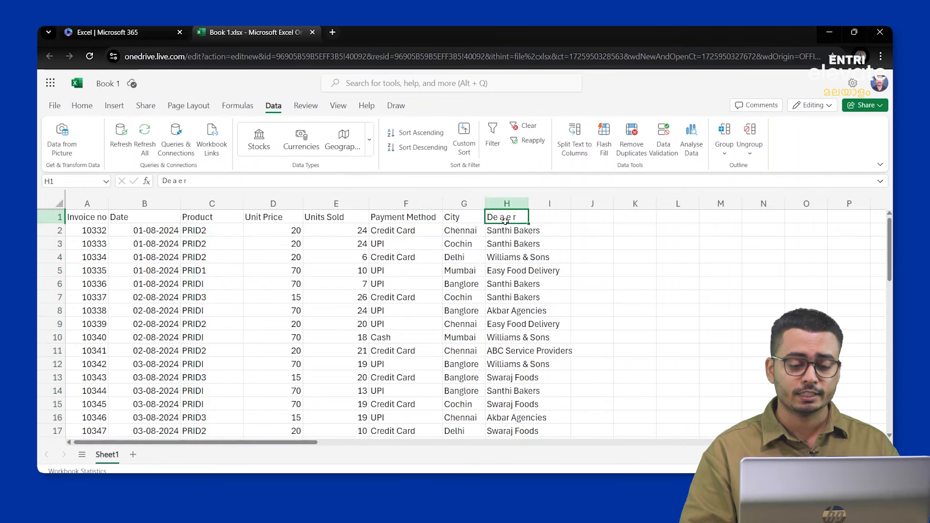
{"action": "left_click", "coordinate": [176, 181]}
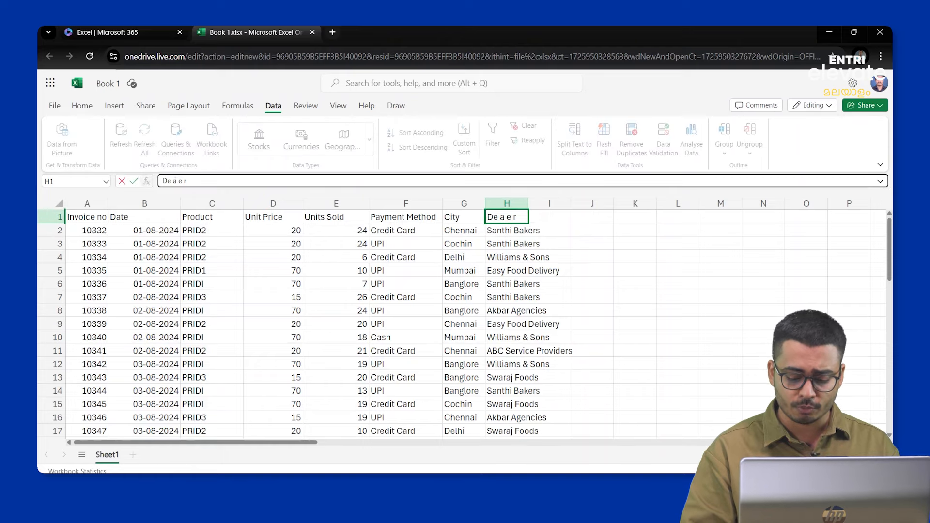
{"action": "key", "text": "Delete"}
{"action": "key", "text": "Delete"}
{"action": "key", "text": "Delete"}
{"action": "key", "text": "Delete"}
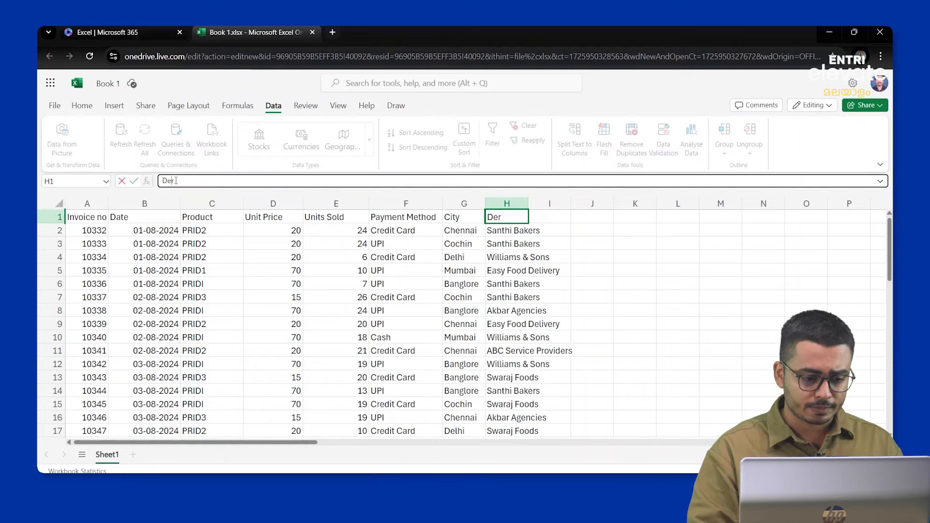
{"action": "type", "text": "al"}
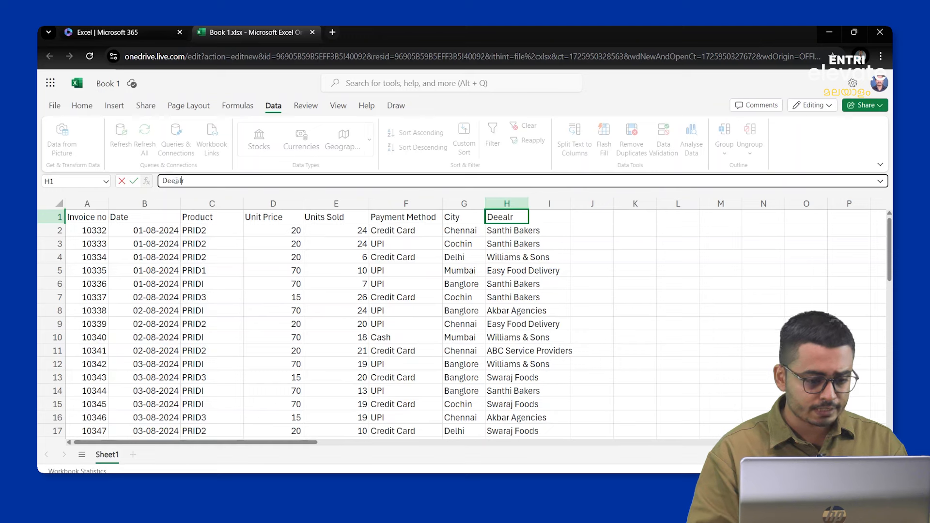
{"action": "key", "text": "BackSpace"}
{"action": "key", "text": "BackSpace"}
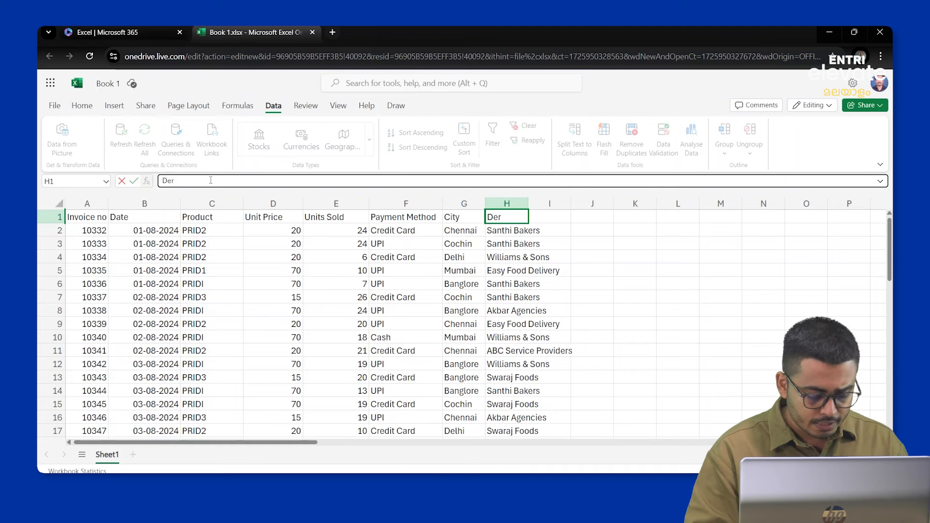
{"action": "type", "text": "ale"}
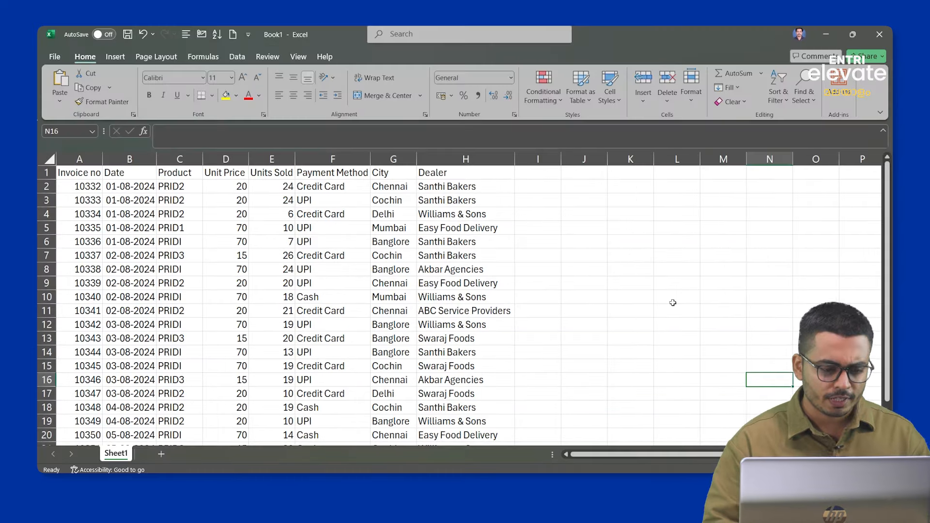
Run Remove Duplicates on the whole sales table, comparing all columns and treating the first row as headers.
{"action": "left_click", "coordinate": [153, 280]}
{"action": "key", "text": "ctrl+a"}
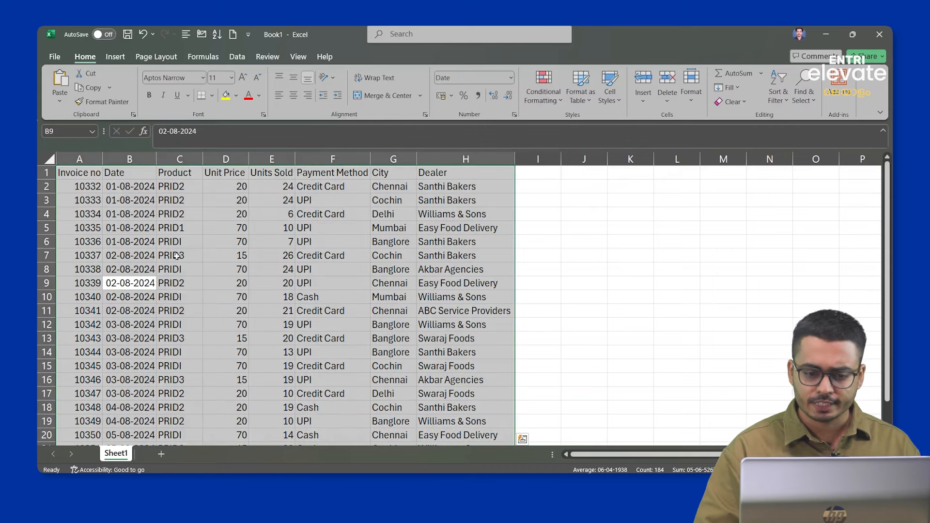
{"action": "left_click", "coordinate": [237, 57]}
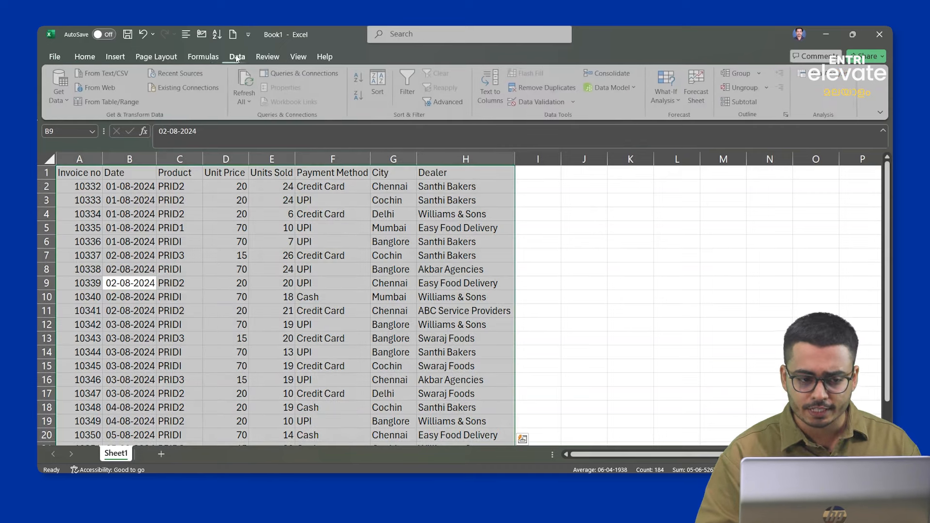
{"action": "left_click", "coordinate": [536, 92]}
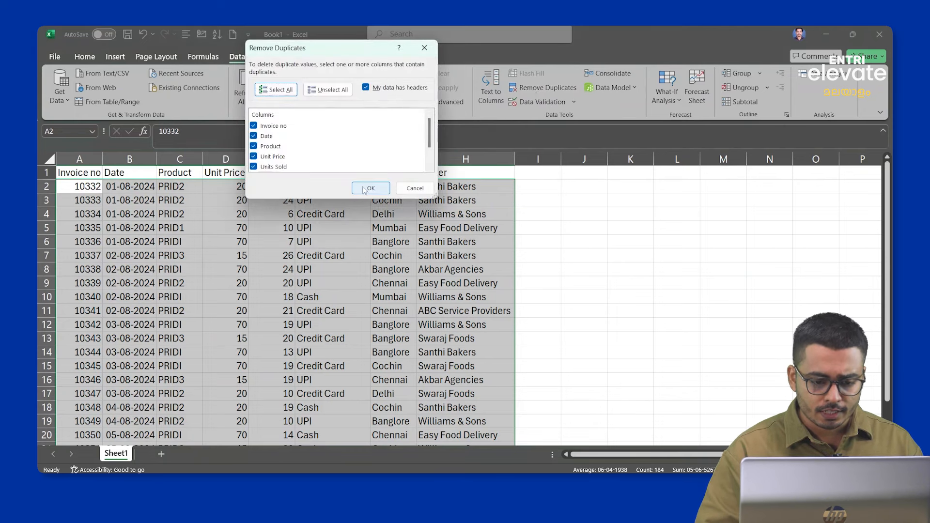
{"action": "left_click", "coordinate": [370, 189]}
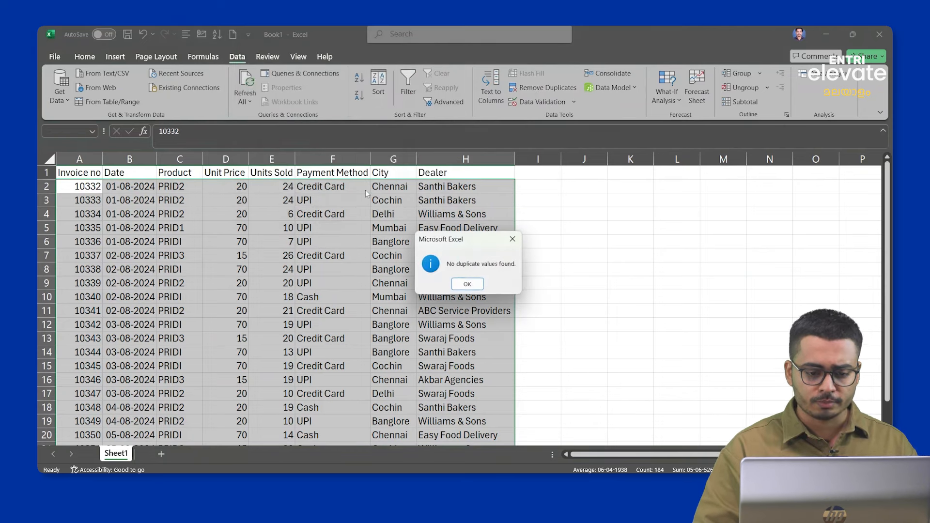
{"action": "left_click", "coordinate": [456, 281]}
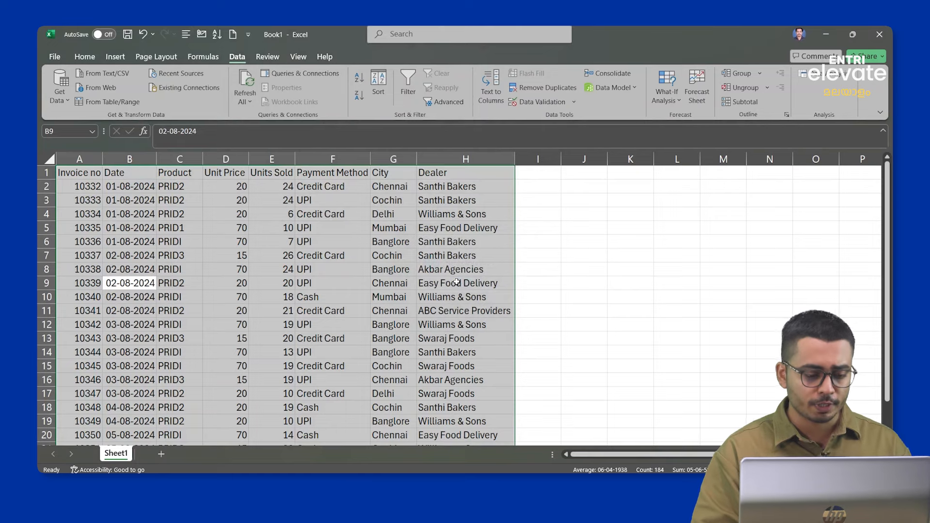
Replace every misread "PRIDI" in the Product column with "PRID1".
{"action": "left_click", "coordinate": [335, 282]}
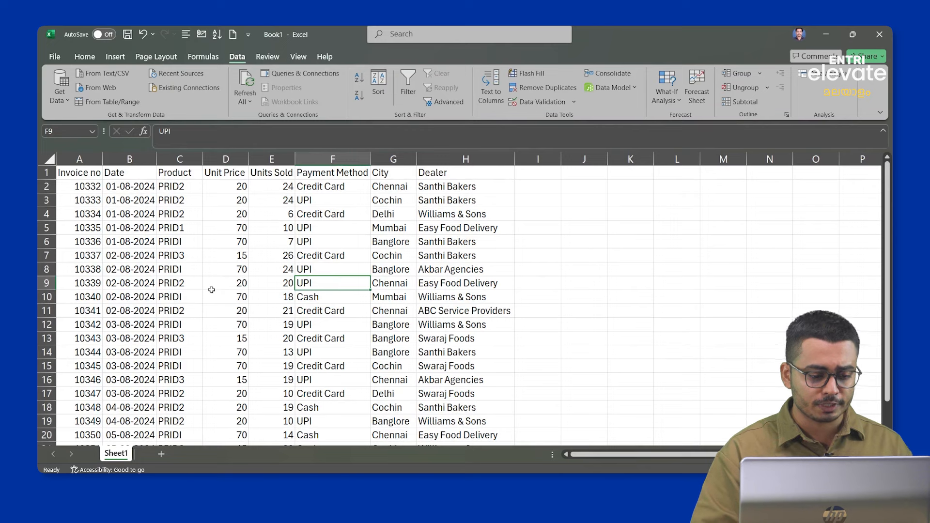
{"action": "left_click", "coordinate": [171, 189]}
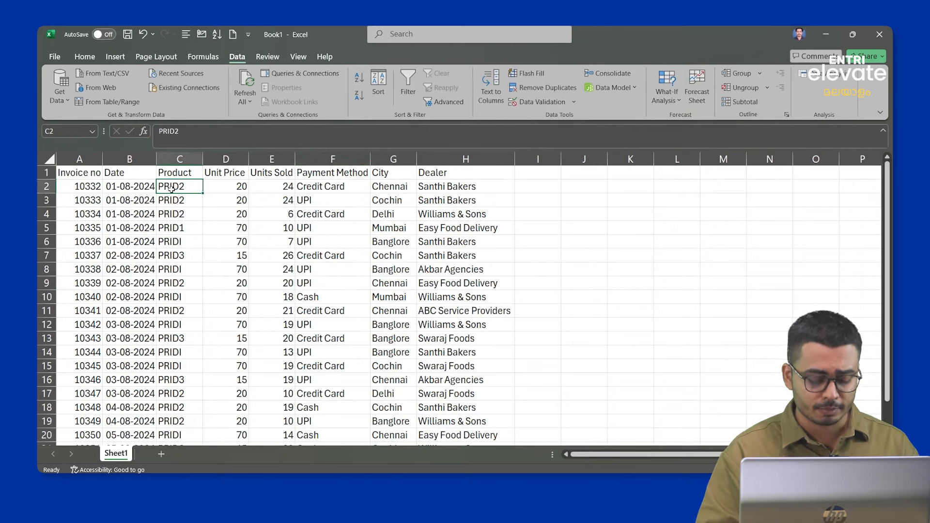
{"action": "key", "text": "ctrl+shift+Down"}
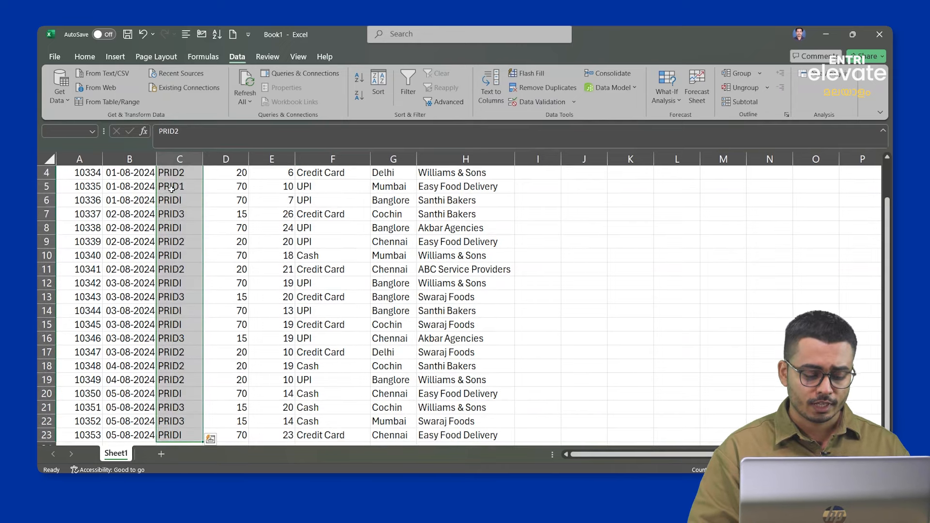
{"action": "key", "text": "ctrl+h"}
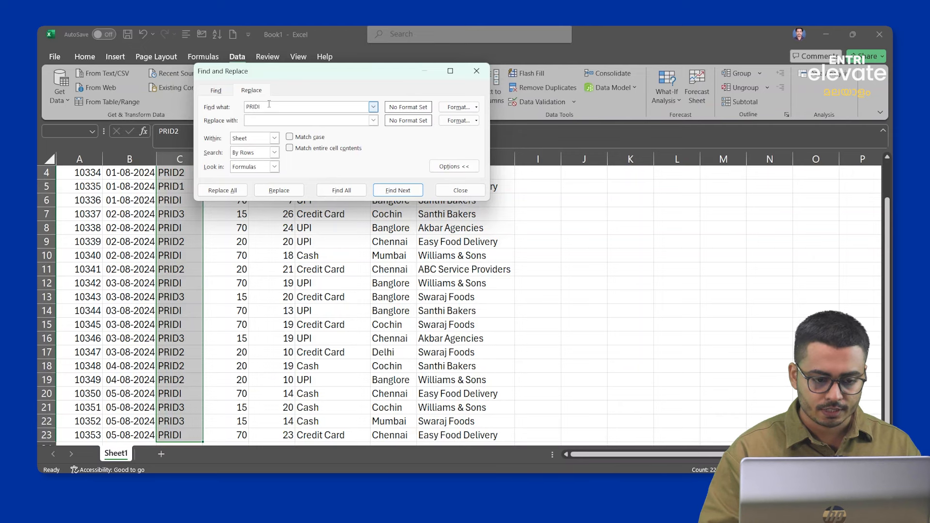
{"action": "double_click", "coordinate": [254, 105]}
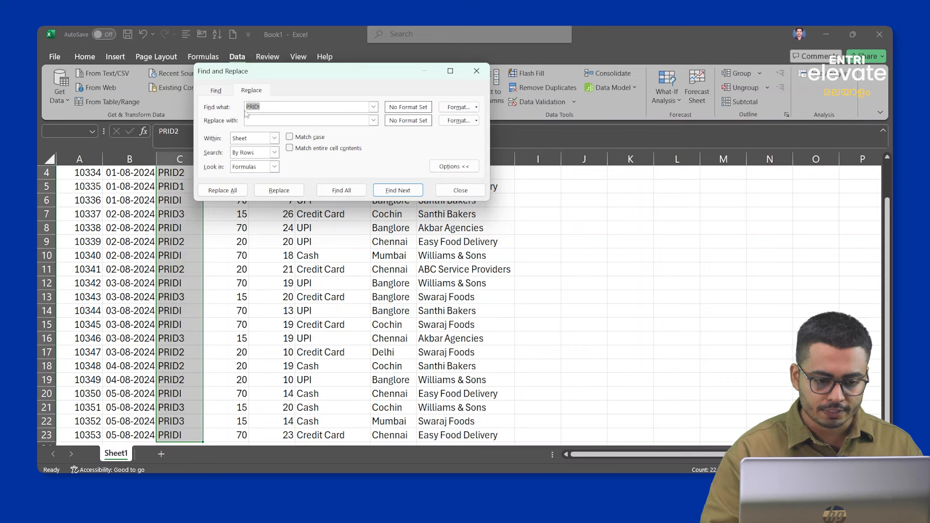
{"action": "left_click", "coordinate": [250, 119]}
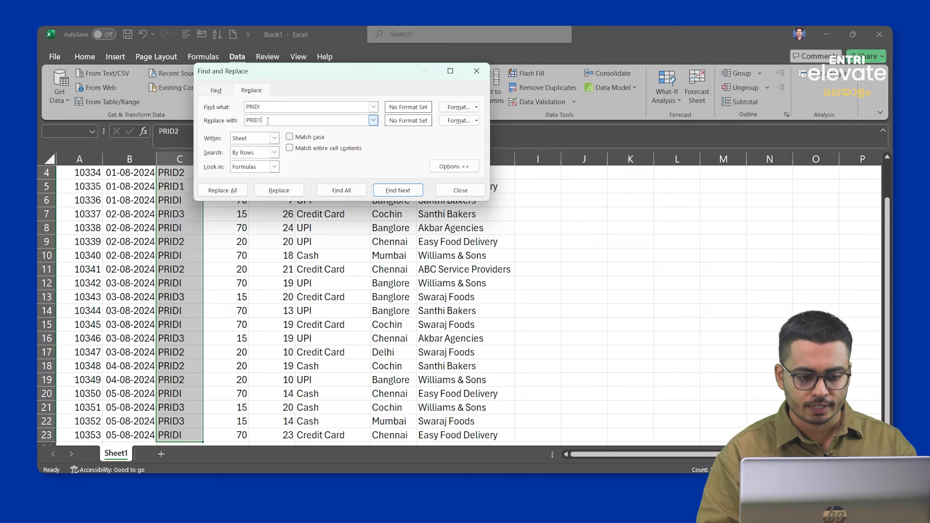
{"action": "left_click", "coordinate": [222, 190]}
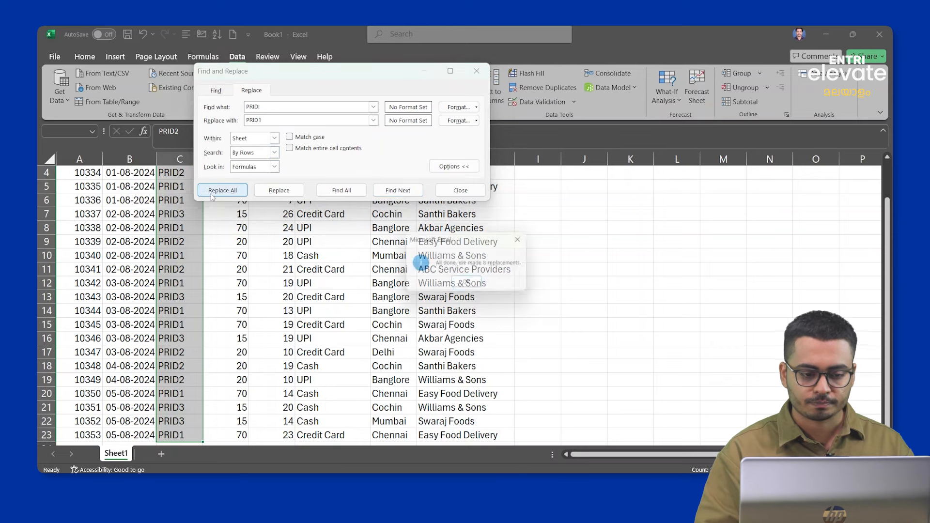
{"action": "left_click", "coordinate": [462, 288]}
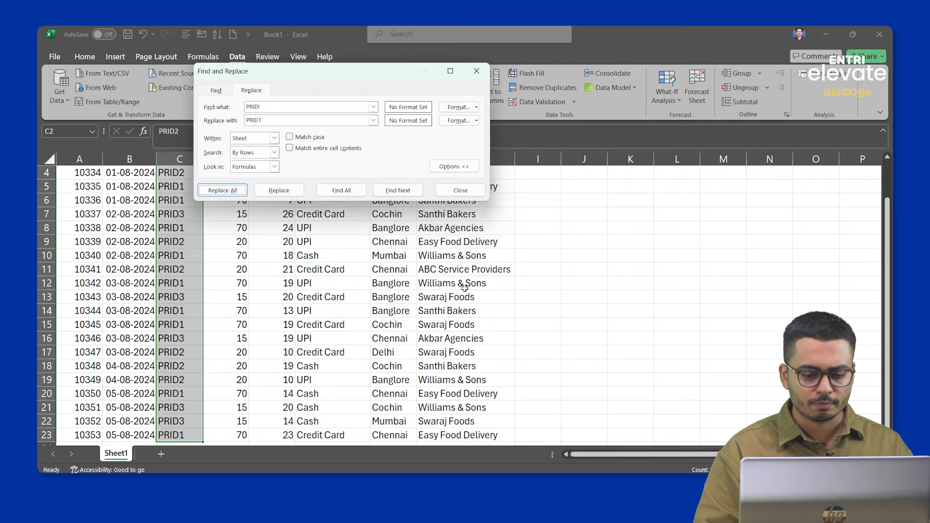
{"action": "left_click", "coordinate": [477, 70]}
Convert the sales range A1:H23 into an Excel table with headers.
{"action": "left_click", "coordinate": [322, 282]}
{"action": "scroll", "coordinate": [321, 282], "scroll_direction": "up", "scroll_amount": 1}
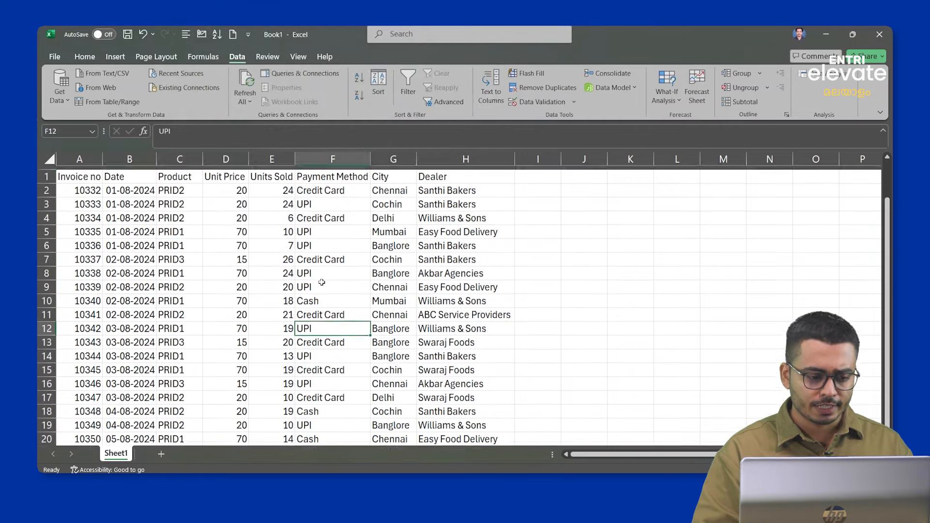
{"action": "key", "text": "ctrl+a"}
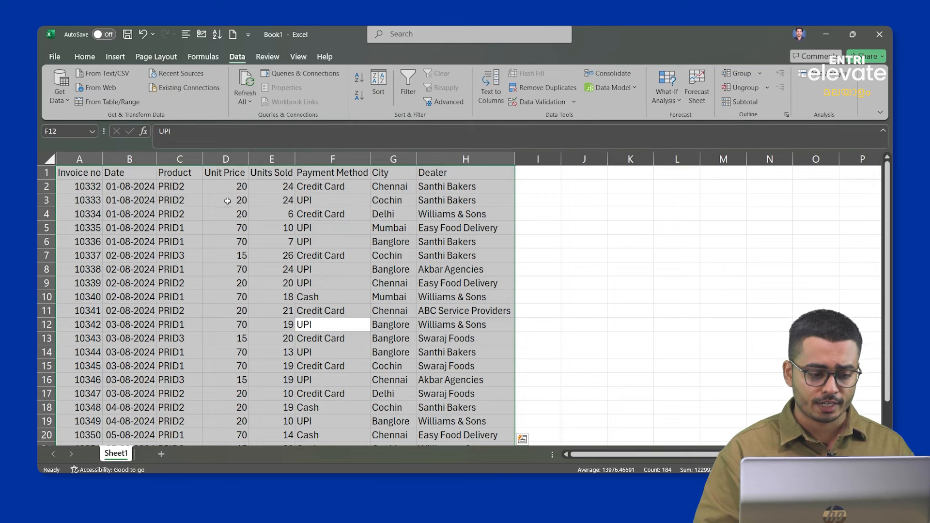
{"action": "key", "text": "ctrl+t"}
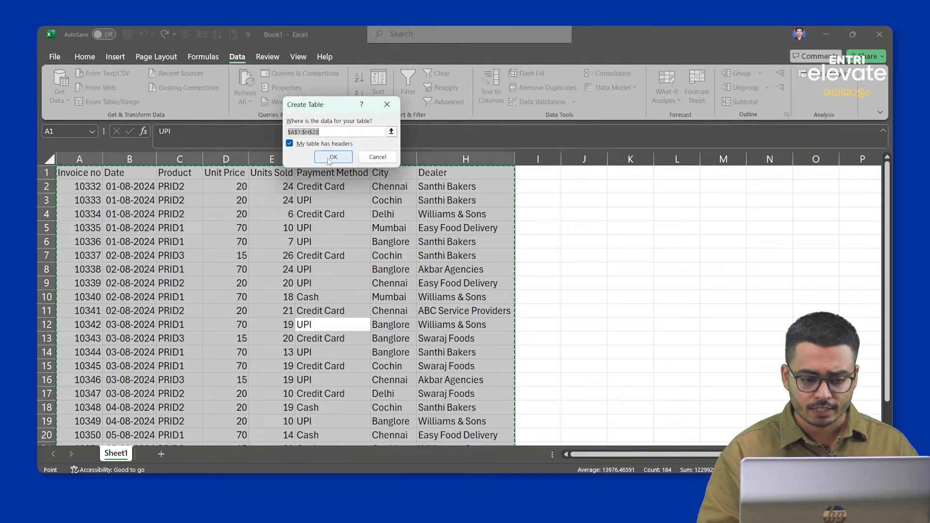
{"action": "left_click", "coordinate": [332, 157]}
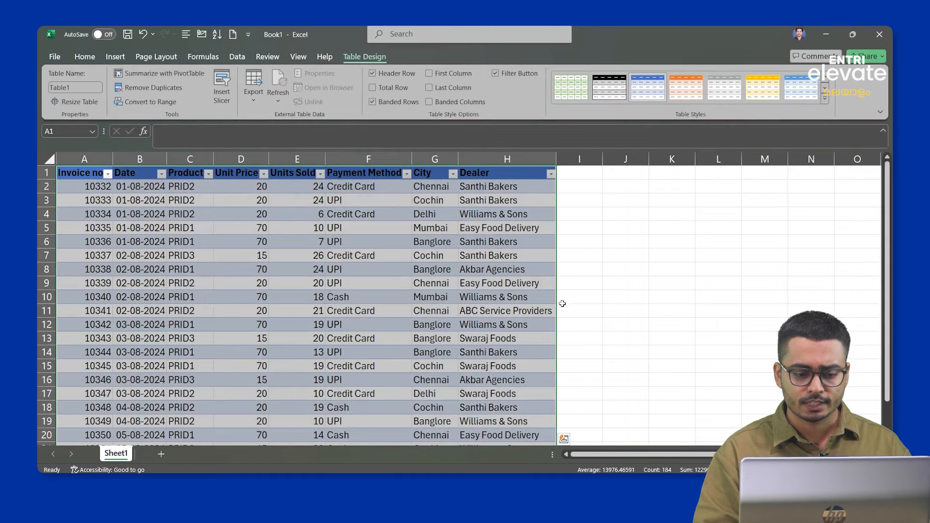
{"action": "left_click", "coordinate": [612, 289]}
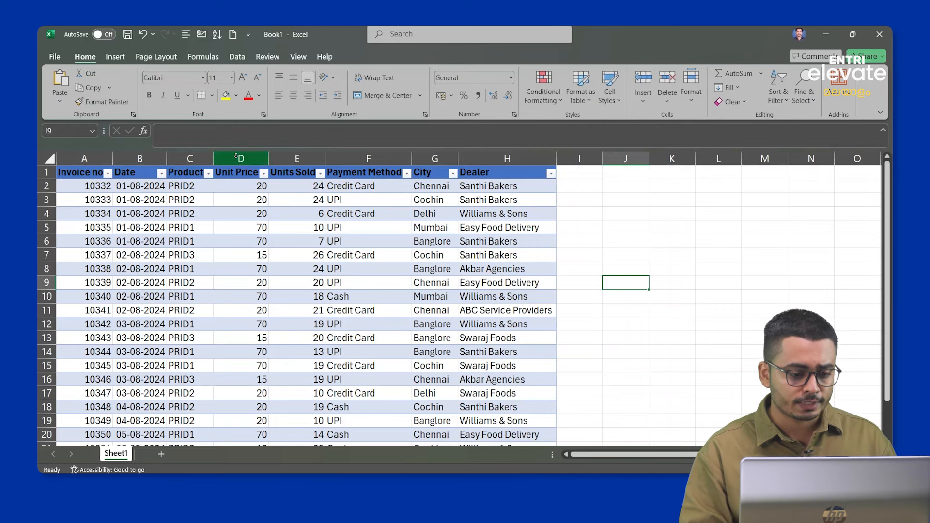
Start a PivotTable from a table or range, using Table1 as its source.
{"action": "left_click", "coordinate": [112, 58]}
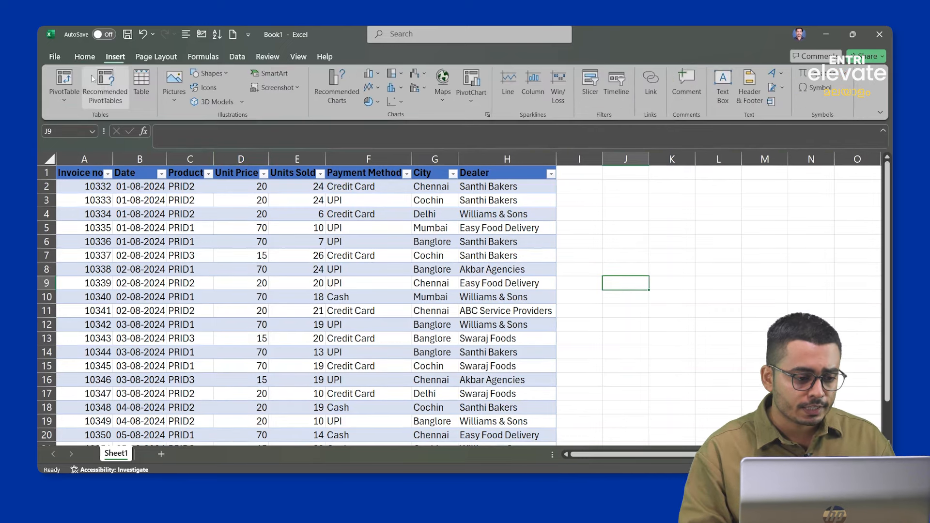
{"action": "left_click", "coordinate": [71, 91]}
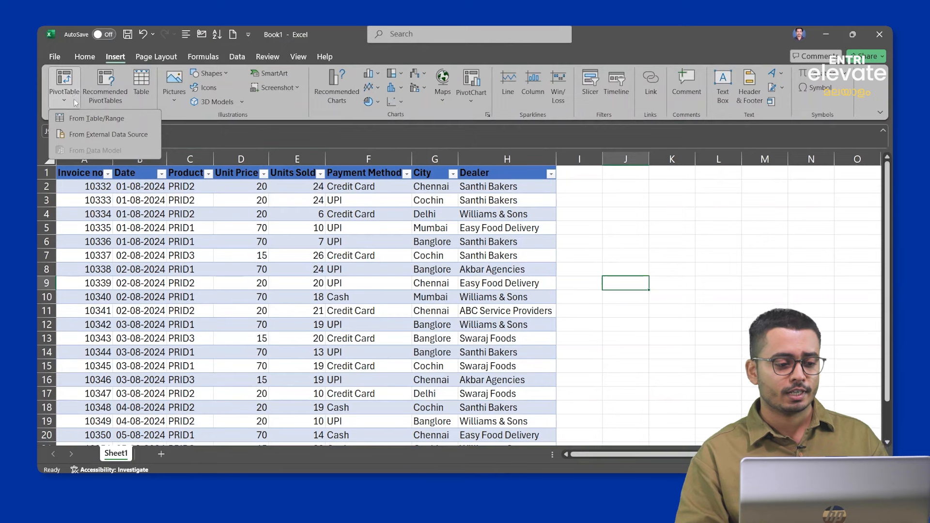
{"action": "left_click", "coordinate": [83, 118]}
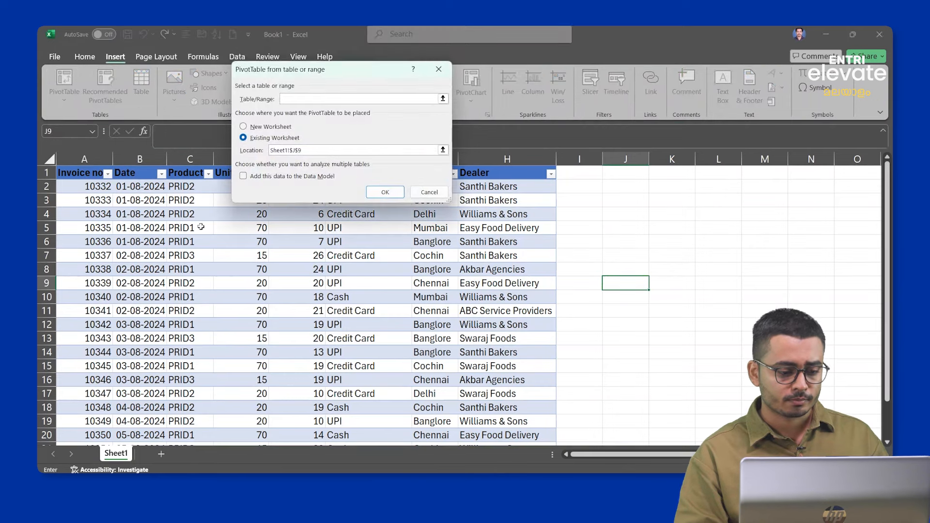
{"action": "left_click", "coordinate": [187, 239]}
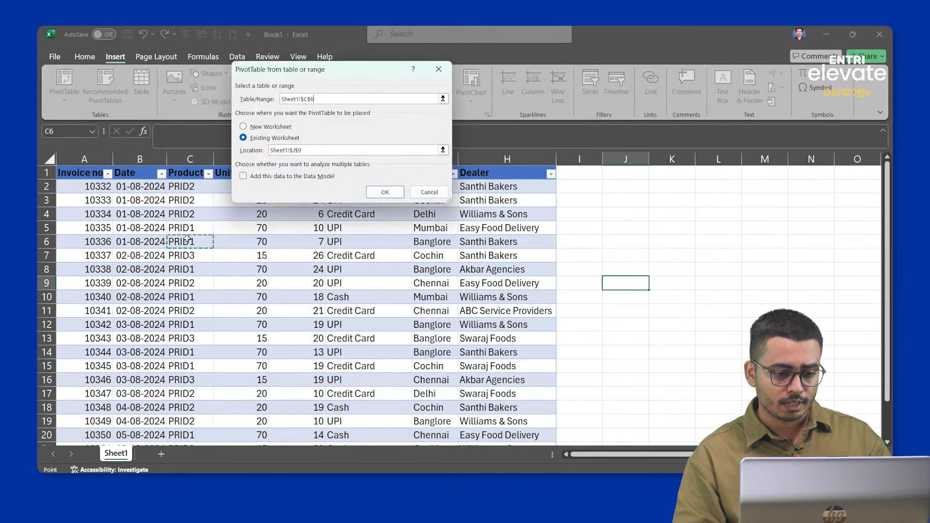
{"action": "left_click", "coordinate": [442, 98]}
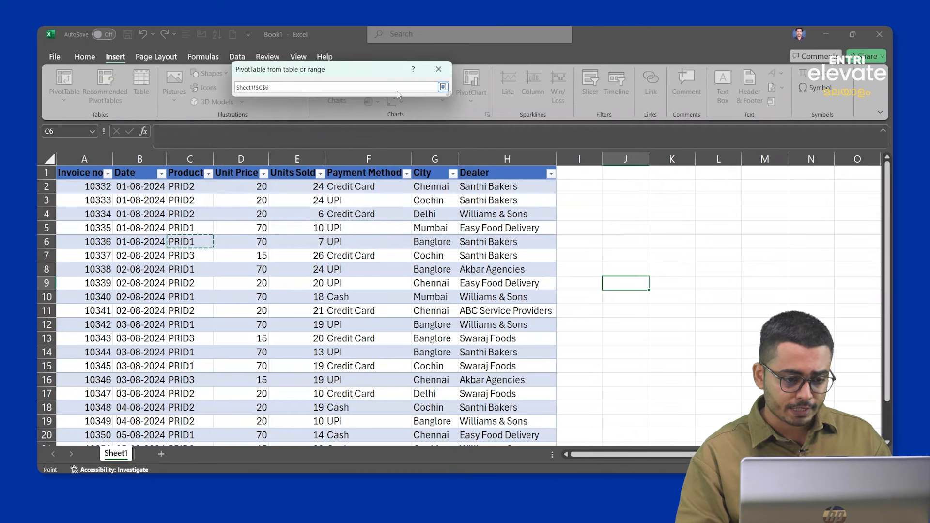
{"action": "key", "text": "BackSpace"}
{"action": "key", "text": "BackSpace"}
{"action": "key", "text": "BackSpace"}
{"action": "key", "text": "BackSpace"}
{"action": "key", "text": "BackSpace"}
{"action": "key", "text": "BackSpace"}
{"action": "key", "text": "BackSpace"}
{"action": "key", "text": "BackSpace"}
{"action": "type", "text": "Table1"}
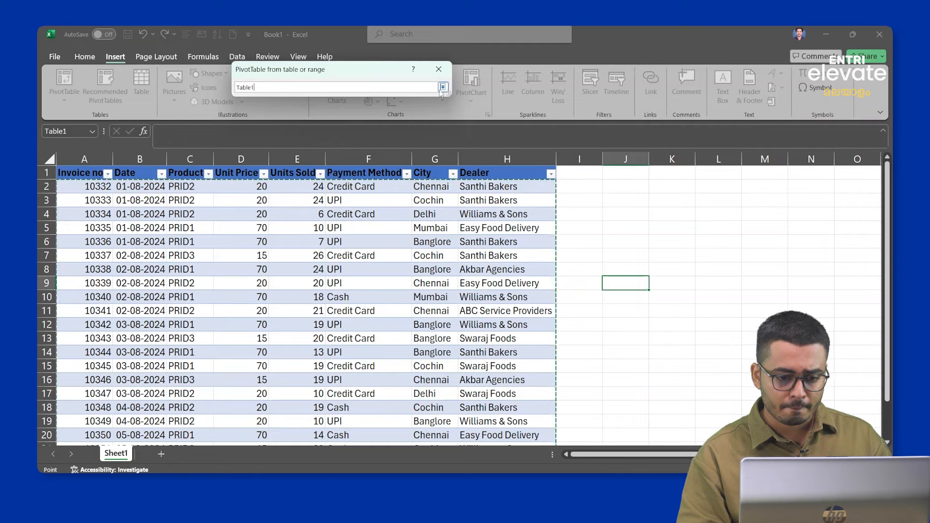
{"action": "left_click", "coordinate": [442, 87]}
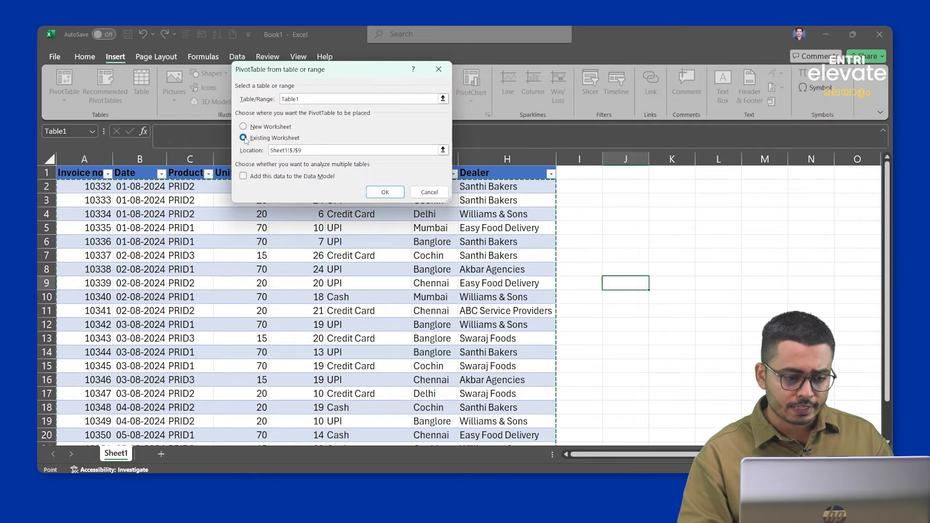
{"action": "left_click", "coordinate": [619, 188]}
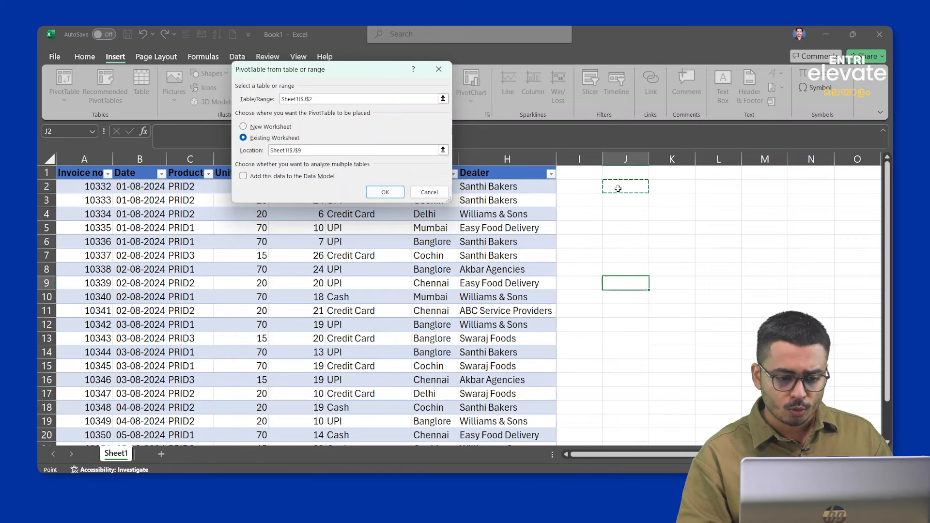
{"action": "left_click", "coordinate": [443, 99]}
{"action": "left_click", "coordinate": [194, 310]}
{"action": "key", "text": "ctrl+a"}
{"action": "left_click", "coordinate": [442, 87]}
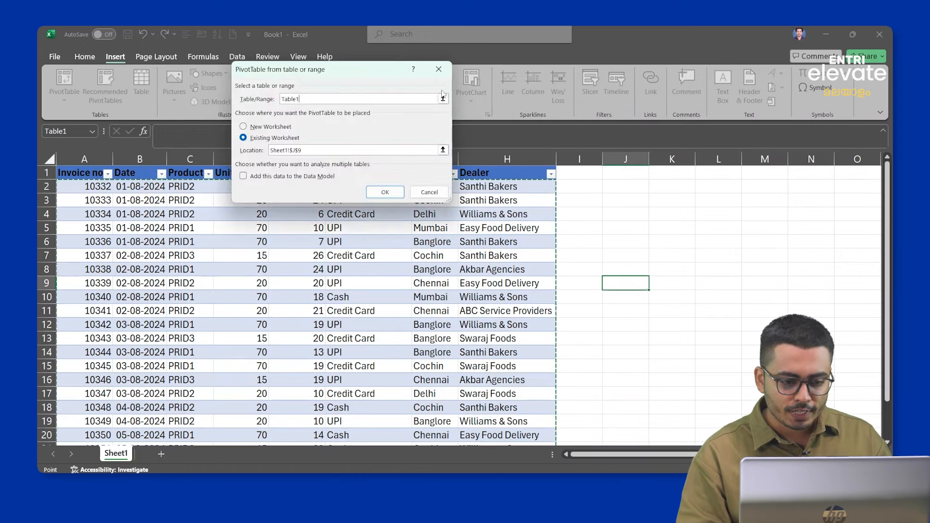
Set the PivotTable's location to cell J2 of the existing worksheet and create it.
{"action": "left_click", "coordinate": [346, 151]}
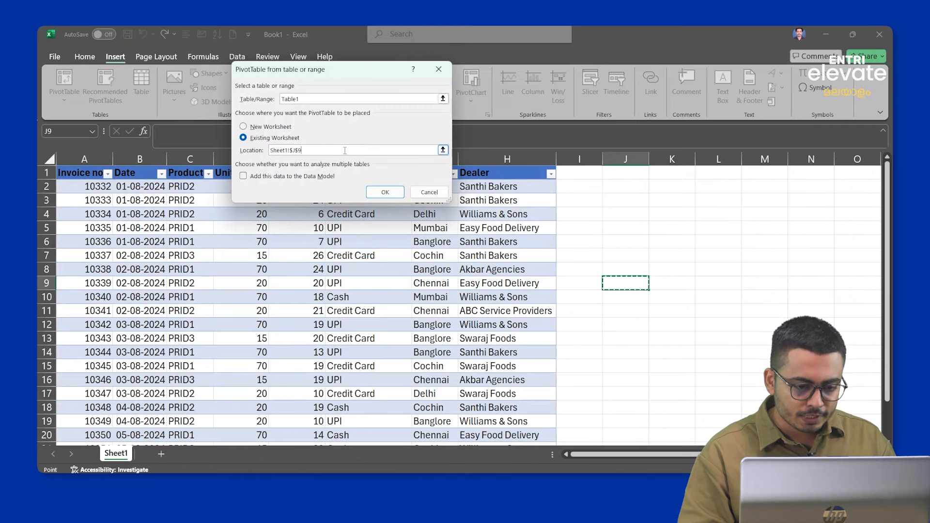
{"action": "left_click", "coordinate": [443, 150]}
{"action": "left_click", "coordinate": [630, 186]}
{"action": "key", "text": "BackSpace"}
{"action": "key", "text": "BackSpace"}
{"action": "key", "text": "BackSpace"}
{"action": "key", "text": "BackSpace"}
{"action": "key", "text": "BackSpace"}
{"action": "key", "text": "BackSpace"}
{"action": "key", "text": "BackSpace"}
{"action": "key", "text": "BackSpace"}
{"action": "key", "text": "BackSpace"}
{"action": "key", "text": "BackSpace"}
{"action": "key", "text": "BackSpace"}
{"action": "key", "text": "BackSpace"}
{"action": "key", "text": "BackSpace"}
{"action": "key", "text": "BackSpace"}
{"action": "key", "text": "BackSpace"}
{"action": "key", "text": "BackSpace"}
{"action": "key", "text": "BackSpace"}
{"action": "key", "text": "BackSpace"}
{"action": "key", "text": "BackSpace"}
{"action": "key", "text": "BackSpace"}
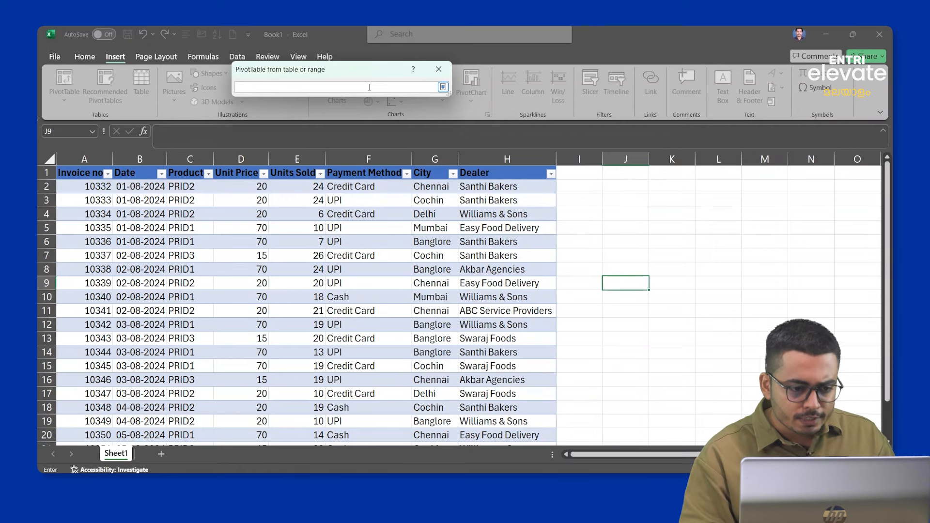
{"action": "left_click", "coordinate": [620, 188]}
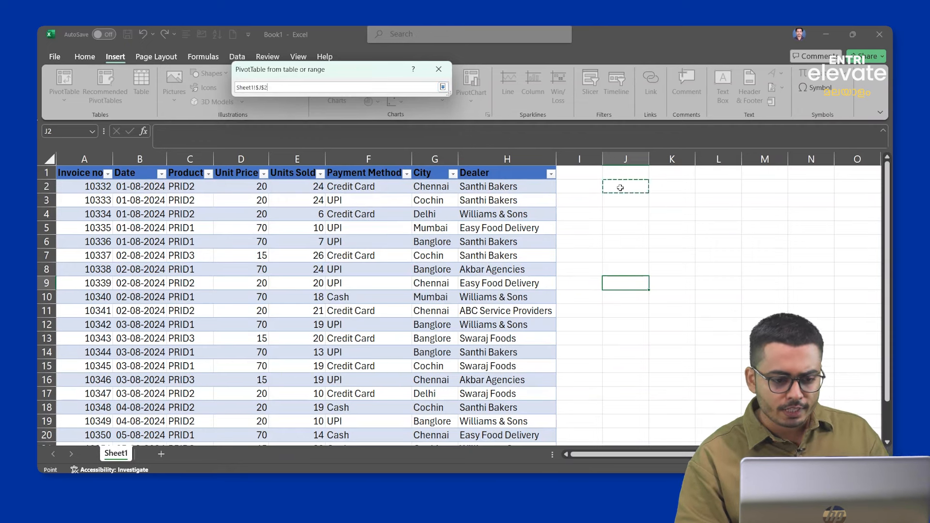
{"action": "left_click", "coordinate": [443, 87]}
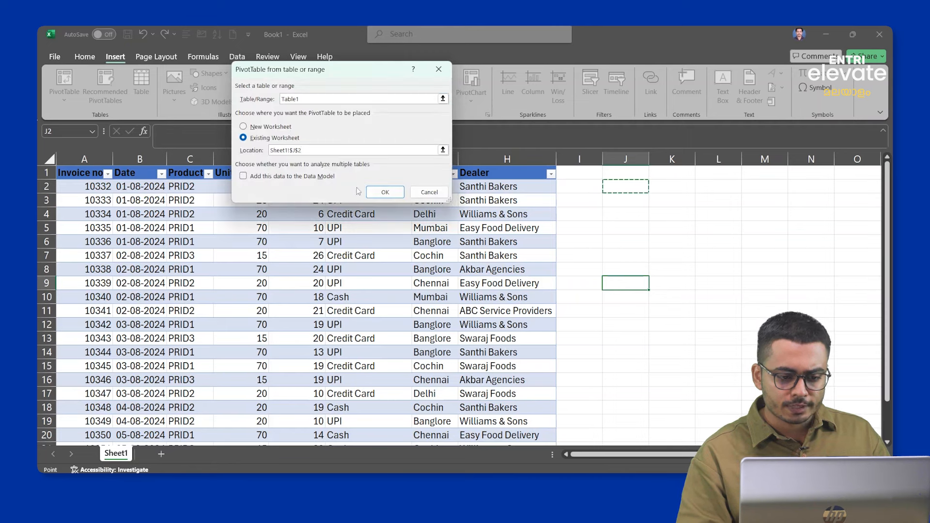
{"action": "left_click", "coordinate": [385, 192]}
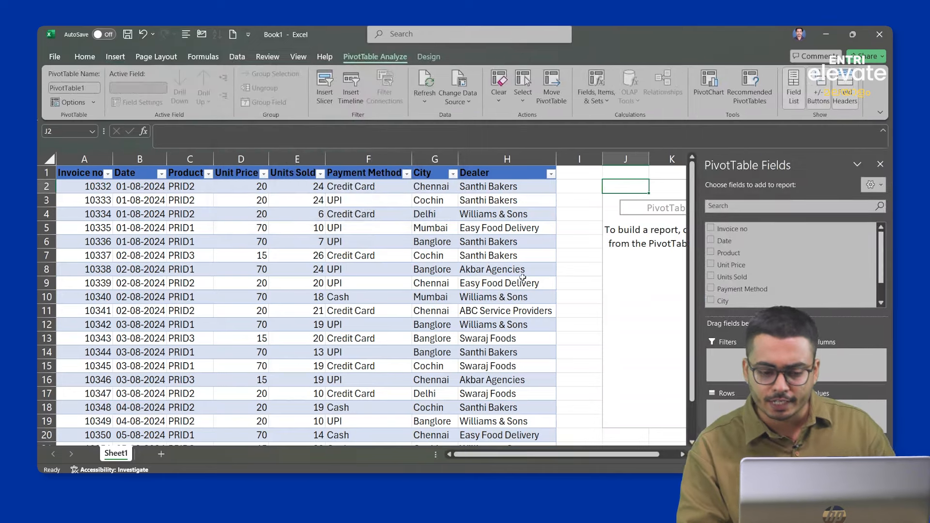
Add the Dealer field to the rows of the PivotTable.
{"action": "scroll", "coordinate": [522, 277], "scroll_direction": "right", "scroll_amount": 4}
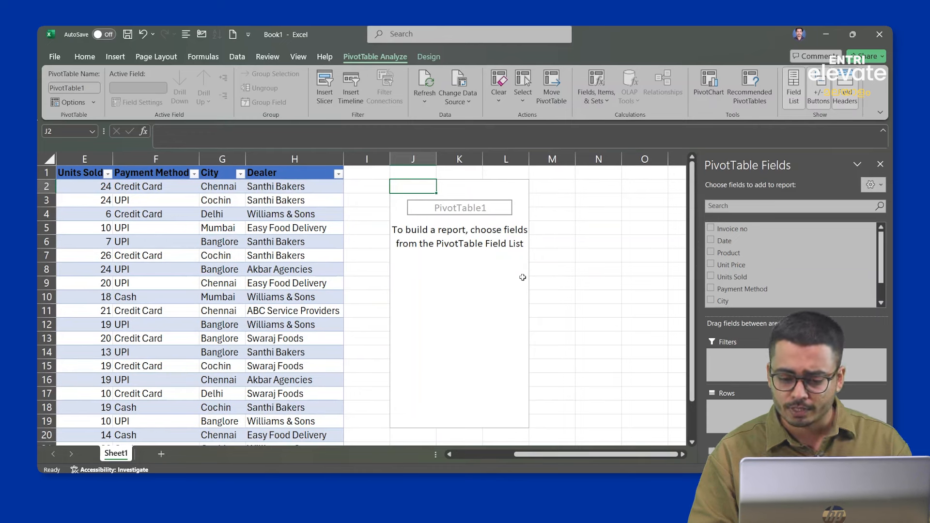
{"action": "scroll", "coordinate": [728, 272], "scroll_direction": "down", "scroll_amount": 1}
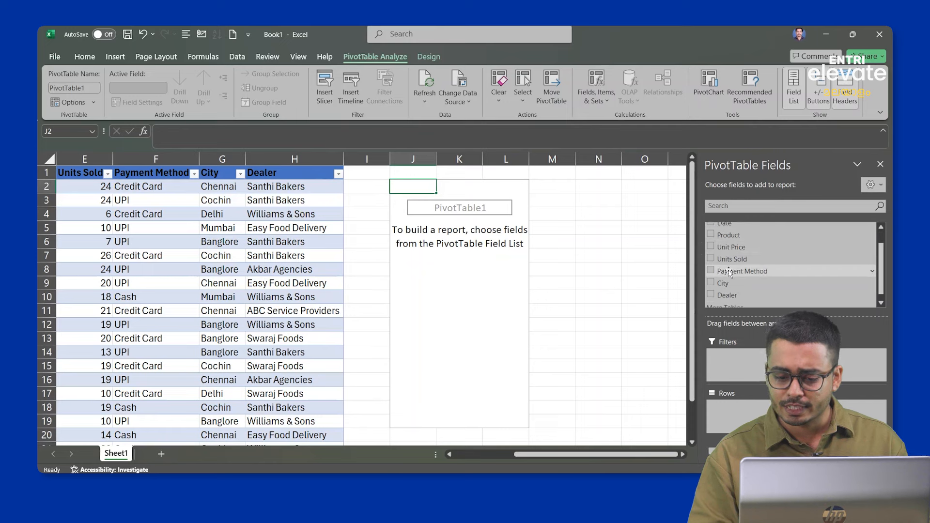
{"action": "left_click_drag", "start_coordinate": [726, 295], "coordinate": [737, 413]}
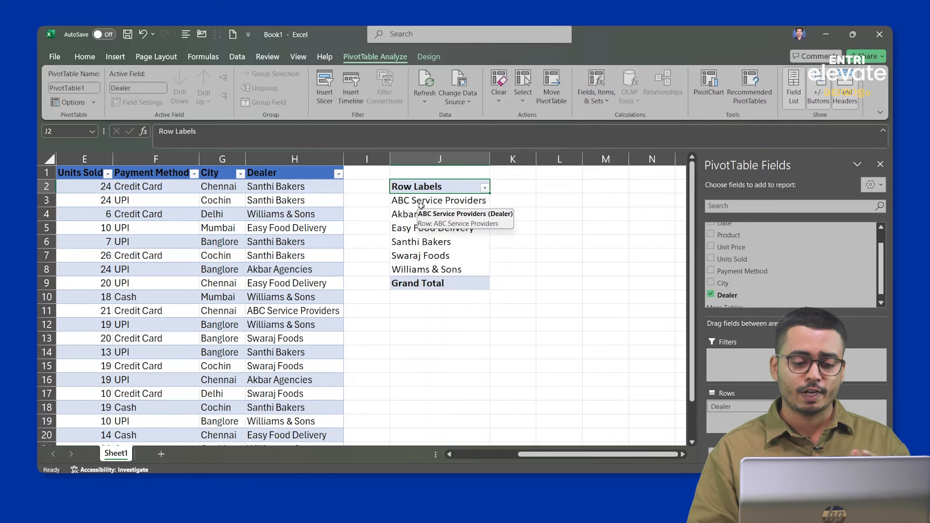
Rename the PivotTable's row header in J2 to "DEALERS".
{"action": "double_click", "coordinate": [412, 188]}
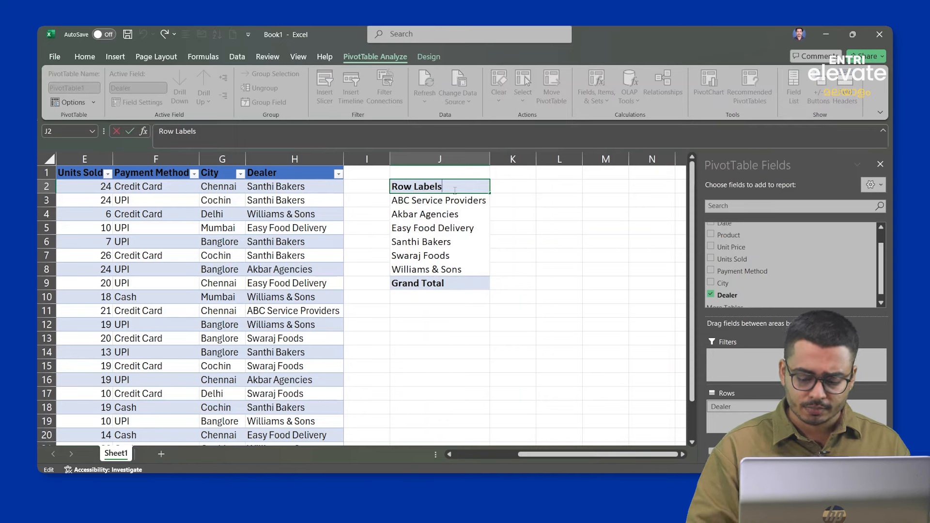
{"action": "key", "text": "BackSpace"}
{"action": "key", "text": "BackSpace"}
{"action": "key", "text": "BackSpace"}
{"action": "key", "text": "BackSpace"}
{"action": "key", "text": "BackSpace"}
{"action": "key", "text": "BackSpace"}
{"action": "key", "text": "BackSpace"}
{"action": "key", "text": "BackSpace"}
{"action": "key", "text": "BackSpace"}
{"action": "type", "text": "dEALERS"}
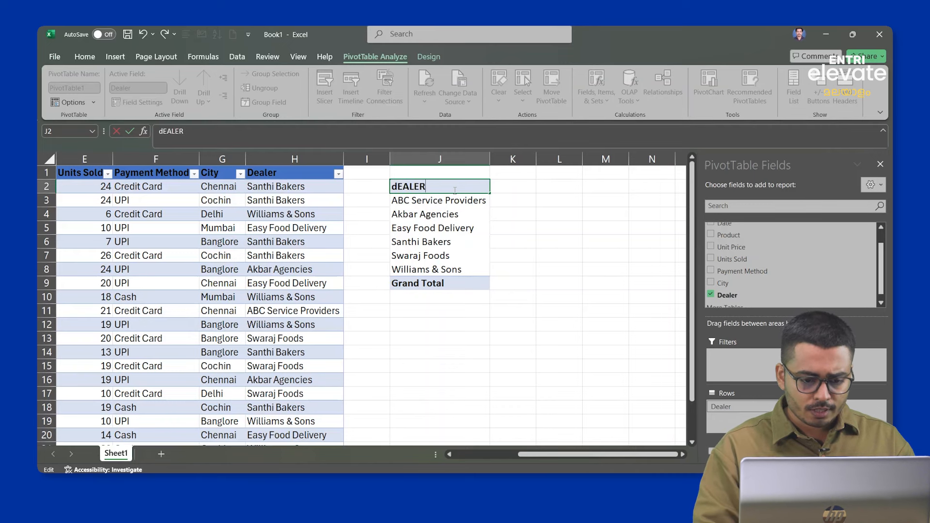
{"action": "key", "text": "BackSpace"}
{"action": "key", "text": "BackSpace"}
{"action": "key", "text": "BackSpace"}
{"action": "key", "text": "BackSpace"}
{"action": "key", "text": "BackSpace"}
{"action": "key", "text": "BackSpace"}
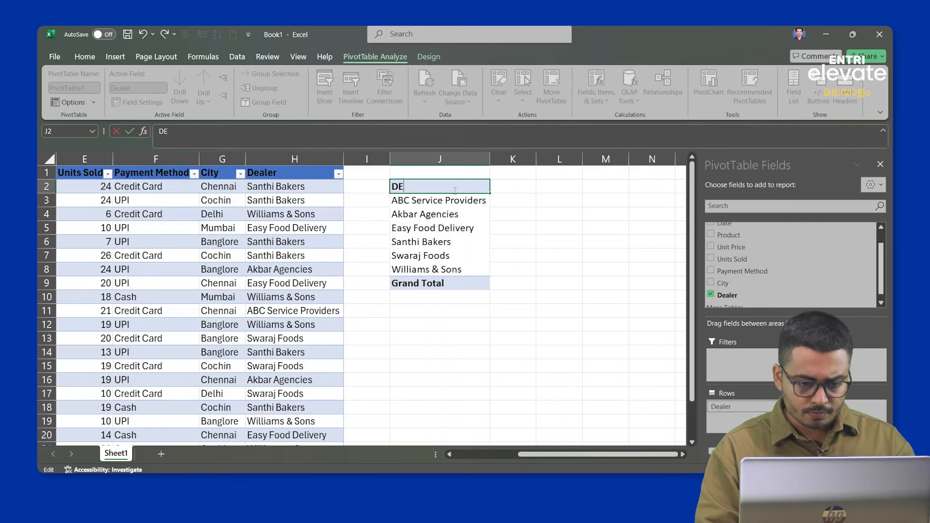
{"action": "type", "text": "DEALERS"}
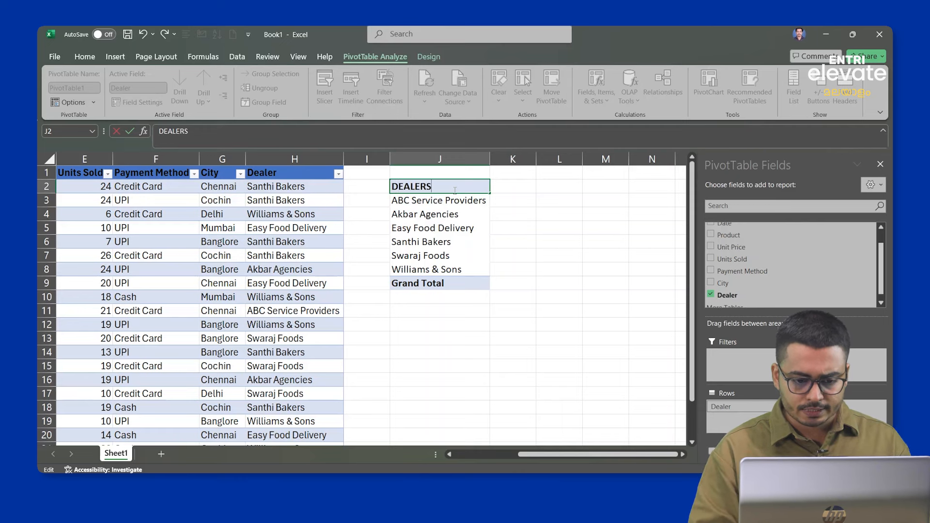
{"action": "left_click", "coordinate": [535, 241]}
{"action": "left_click", "coordinate": [505, 191]}
{"action": "left_click", "coordinate": [430, 231]}
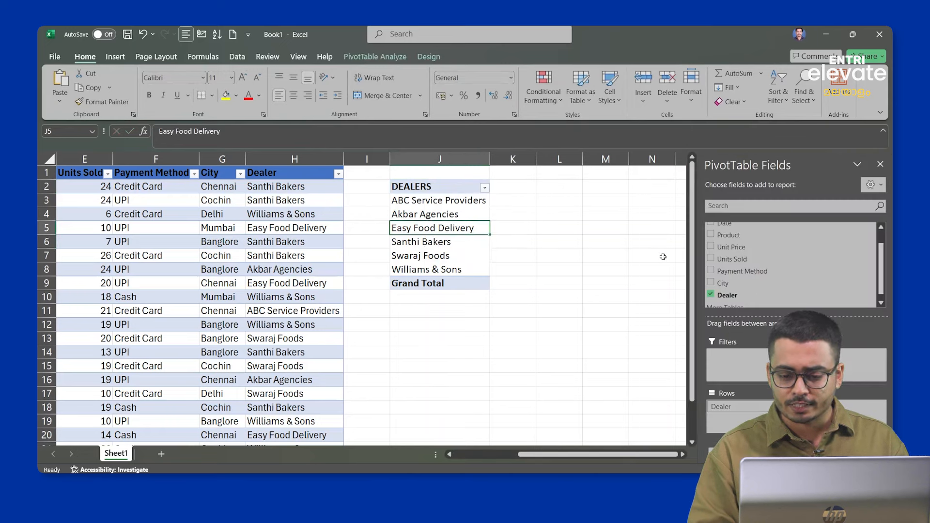
Insert a new column in the sales table immediately before the Payment Method column.
{"action": "scroll", "coordinate": [720, 275], "scroll_direction": "down", "scroll_amount": 1}
{"action": "scroll", "coordinate": [720, 275], "scroll_direction": "up", "scroll_amount": 2}
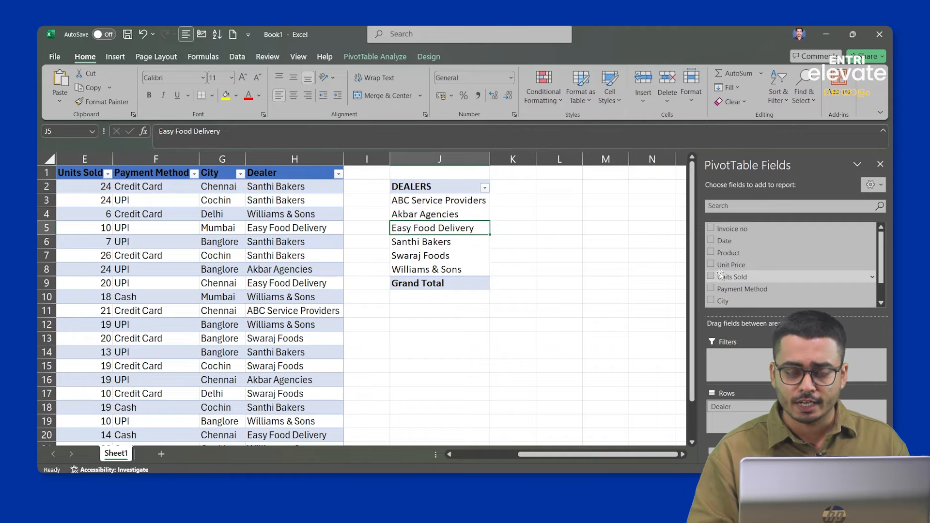
{"action": "scroll", "coordinate": [394, 325], "scroll_direction": "left", "scroll_amount": 4}
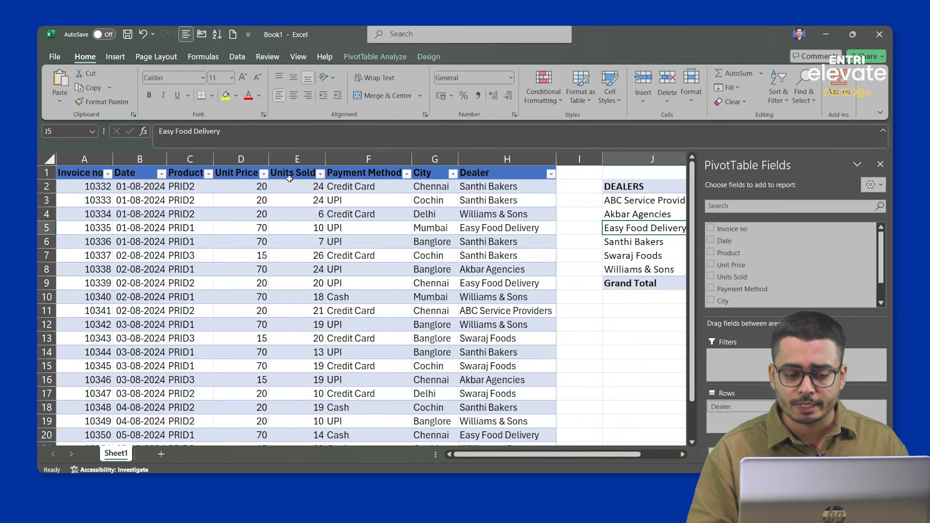
{"action": "left_click", "coordinate": [365, 173]}
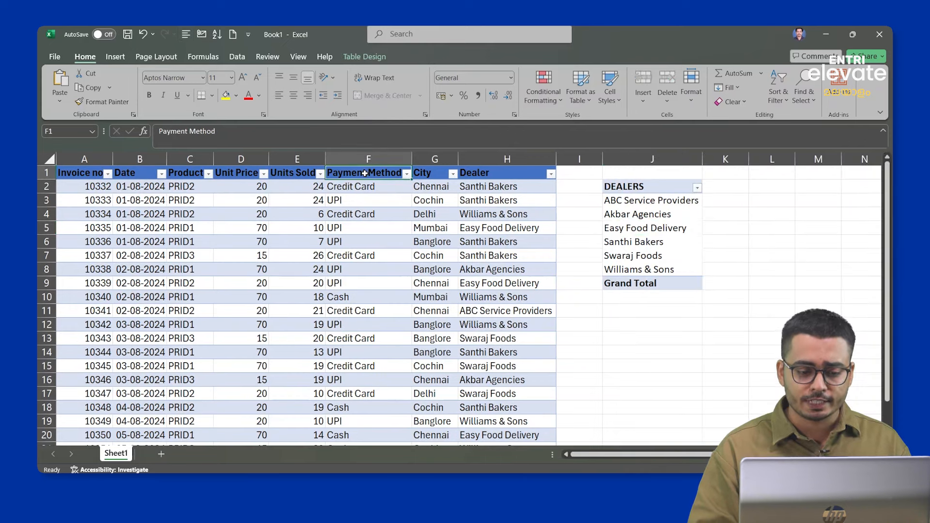
{"action": "right_click", "coordinate": [365, 176]}
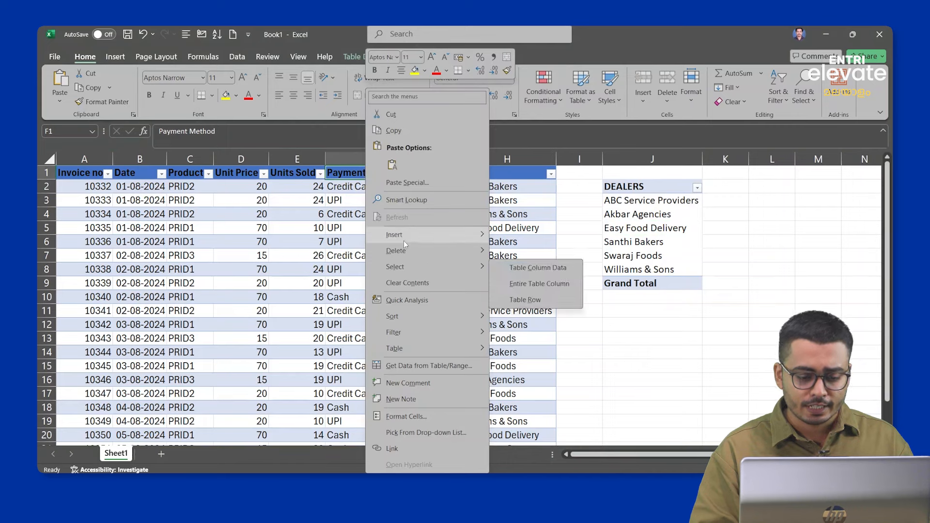
{"action": "mouse_move", "coordinate": [406, 236]}
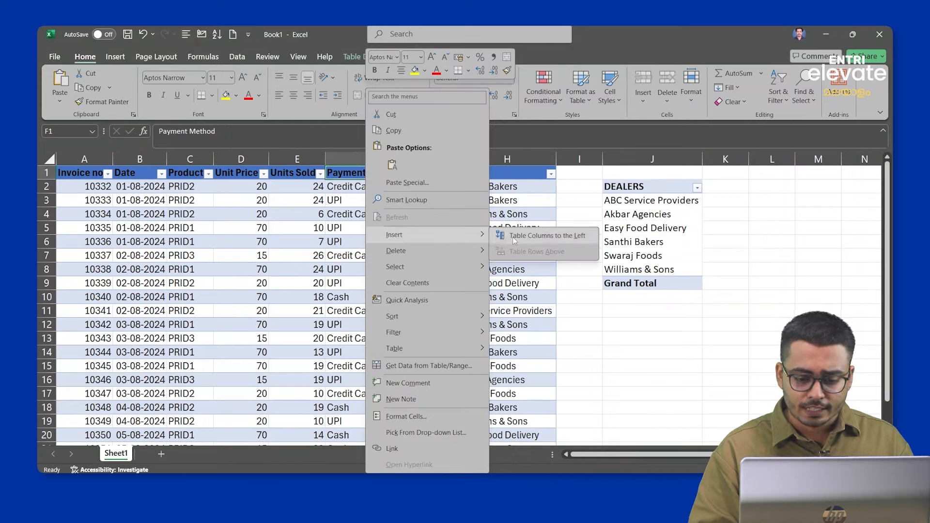
{"action": "left_click", "coordinate": [546, 236]}
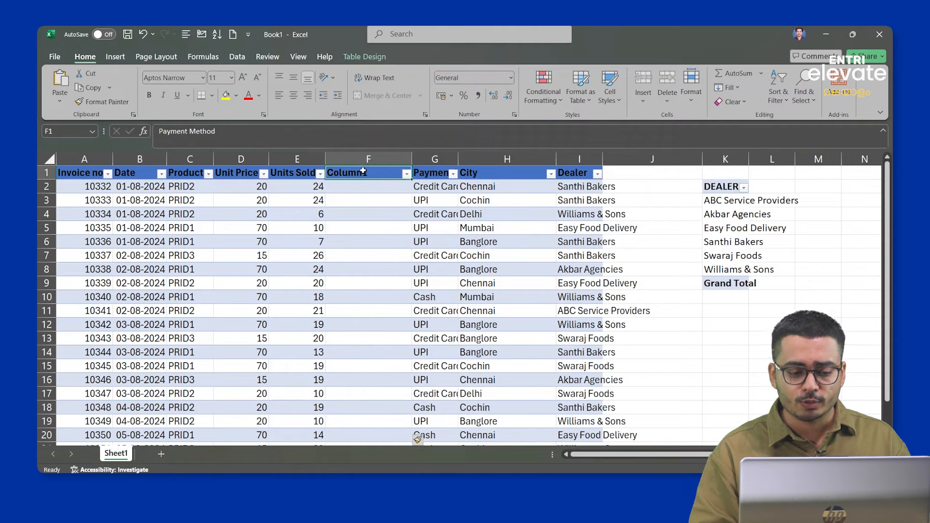
Rename the new column's header in F1 to "T_SALES".
{"action": "double_click", "coordinate": [363, 173]}
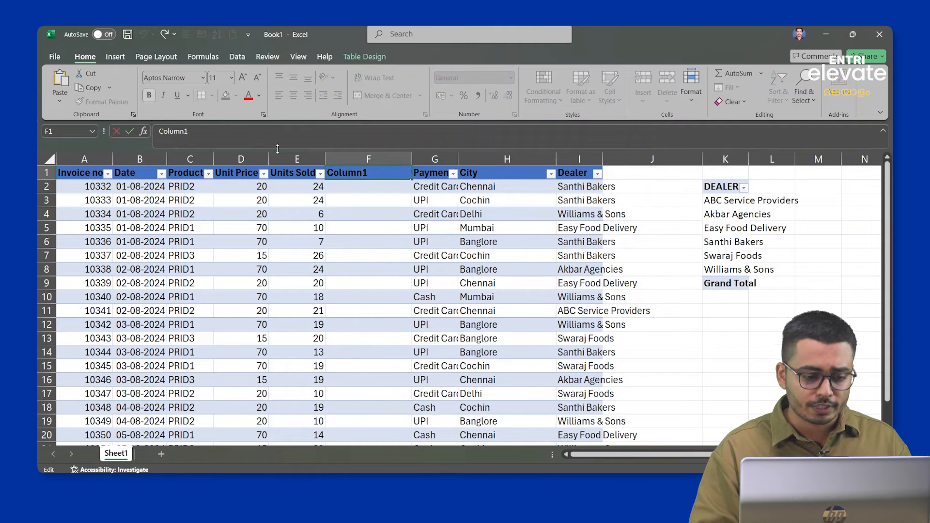
{"action": "key", "text": "BackSpace"}
{"action": "key", "text": "BackSpace"}
{"action": "key", "text": "BackSpace"}
{"action": "key", "text": "BackSpace"}
{"action": "key", "text": "BackSpace"}
{"action": "key", "text": "BackSpace"}
{"action": "key", "text": "BackSpace"}
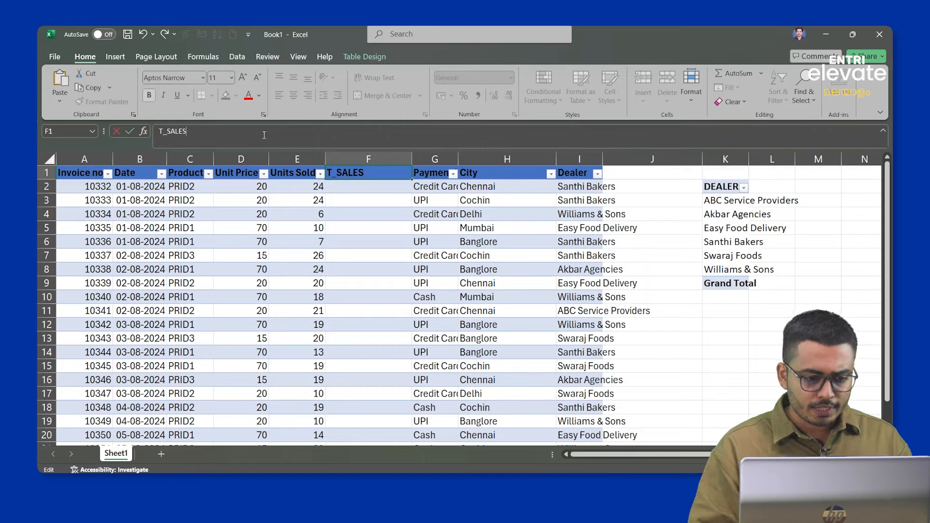
{"action": "key", "text": "Return"}
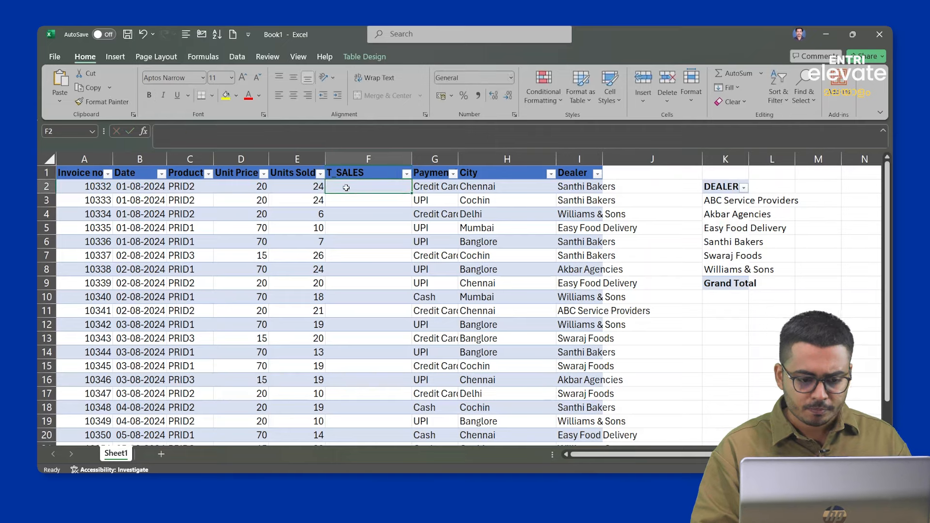
Fill the T_SALES column with the formula =[@[Unit Price]]*[@[Units Sold]], entered in F2.
{"action": "type", "text": "="}
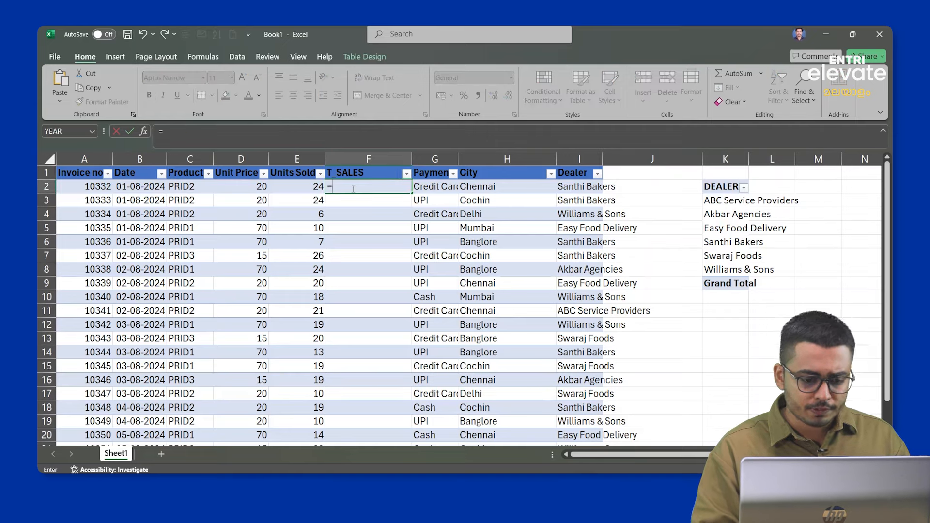
{"action": "left_click", "coordinate": [239, 191]}
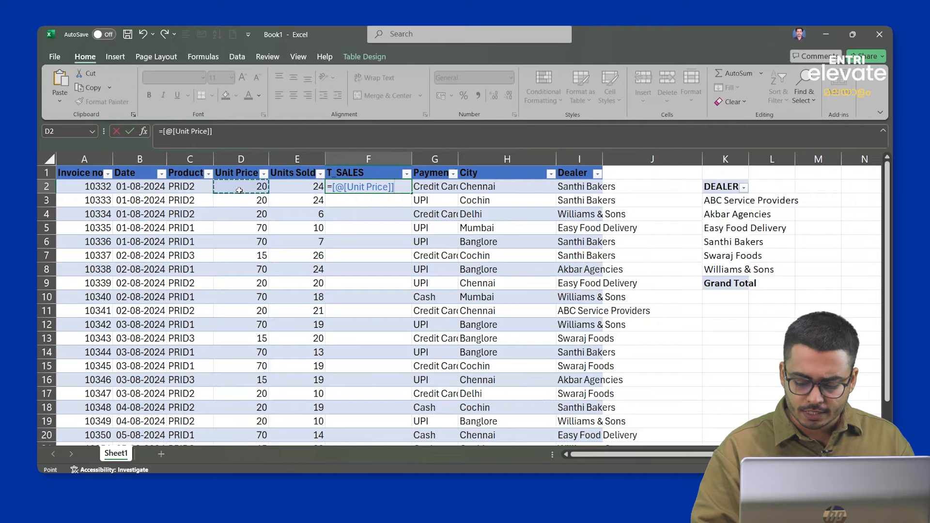
{"action": "type", "text": "*"}
{"action": "left_click", "coordinate": [299, 185]}
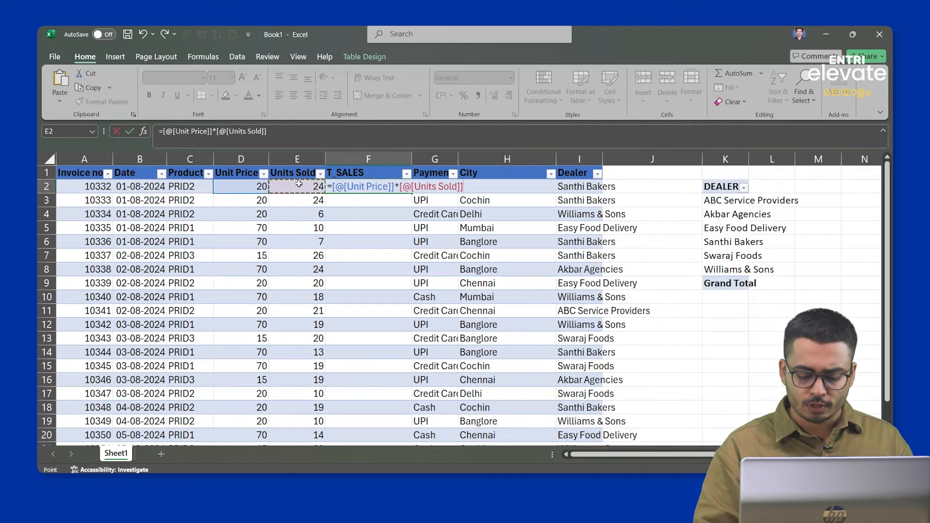
{"action": "key", "text": "Return"}
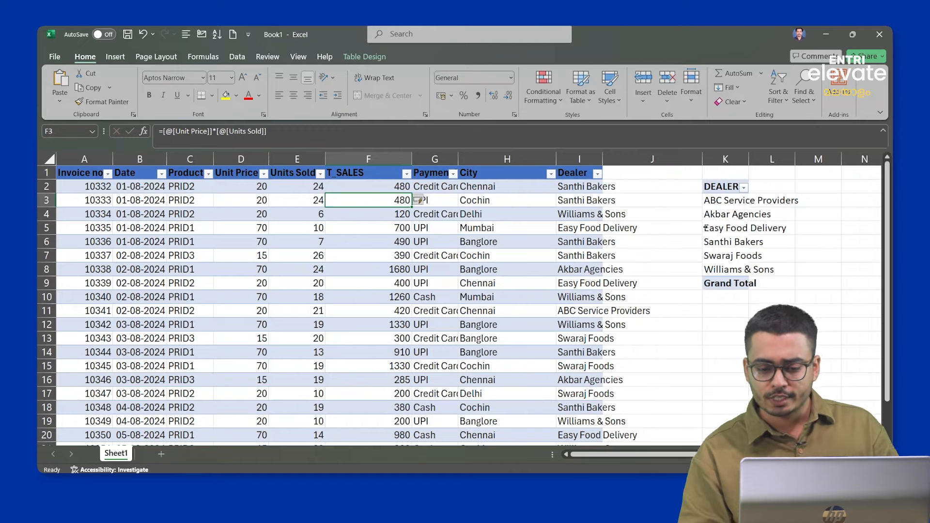
Refresh the PivotTable to load the new column and add the T_SALES field to its values.
{"action": "left_click", "coordinate": [728, 228]}
{"action": "scroll", "coordinate": [552, 271], "scroll_direction": "right", "scroll_amount": 5}
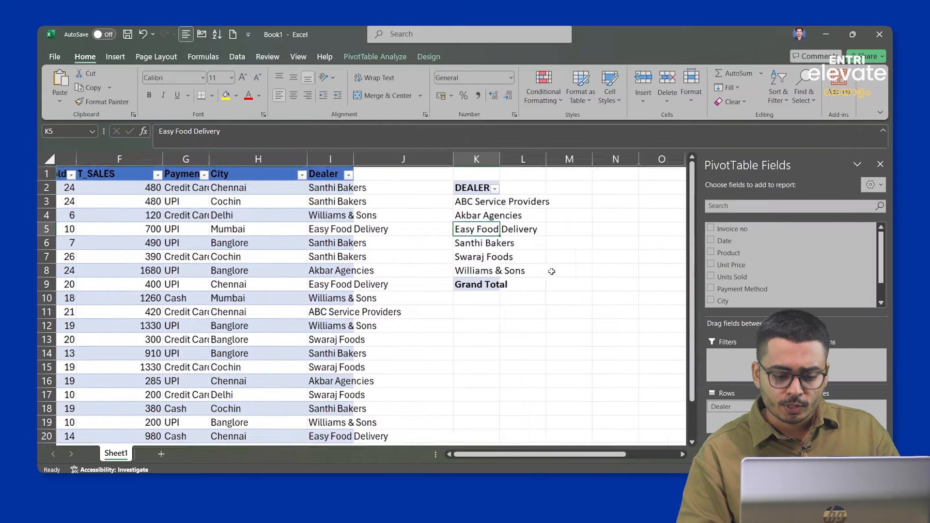
{"action": "scroll", "coordinate": [742, 275], "scroll_direction": "down", "scroll_amount": 2}
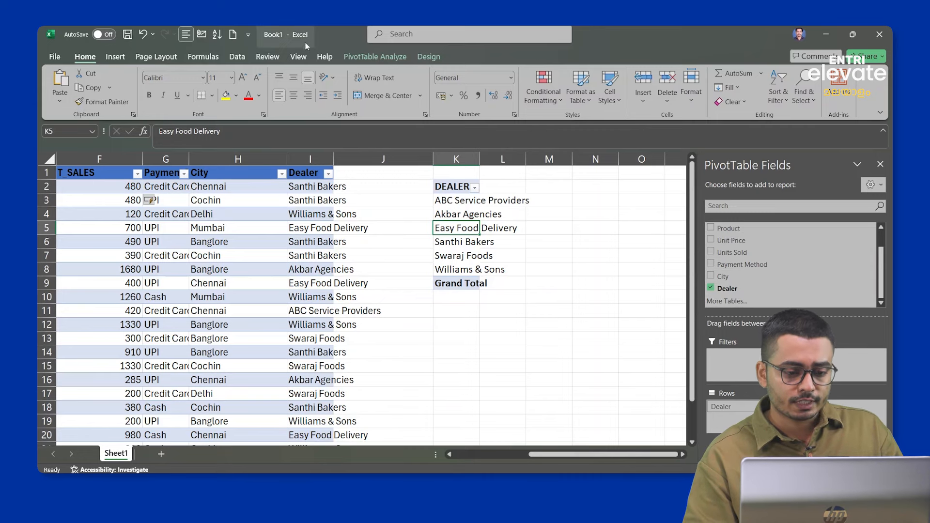
{"action": "left_click", "coordinate": [371, 57]}
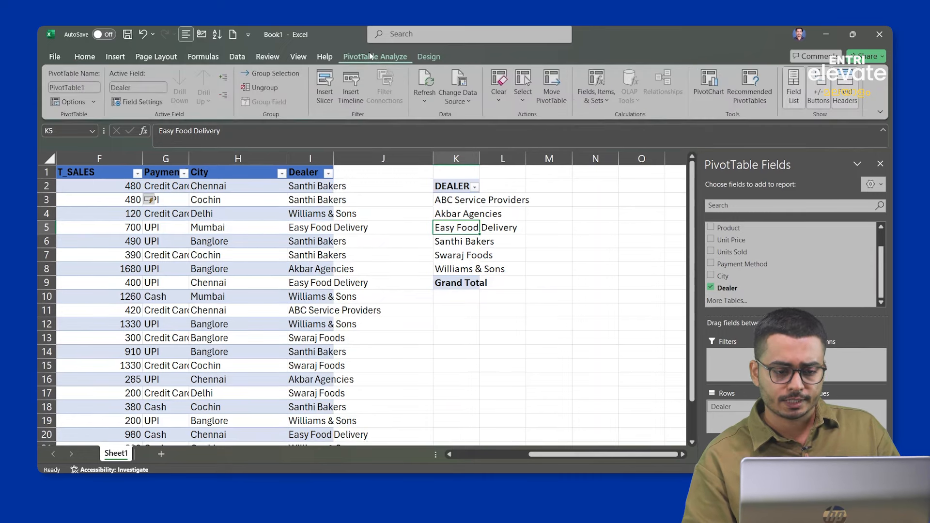
{"action": "left_click", "coordinate": [425, 85]}
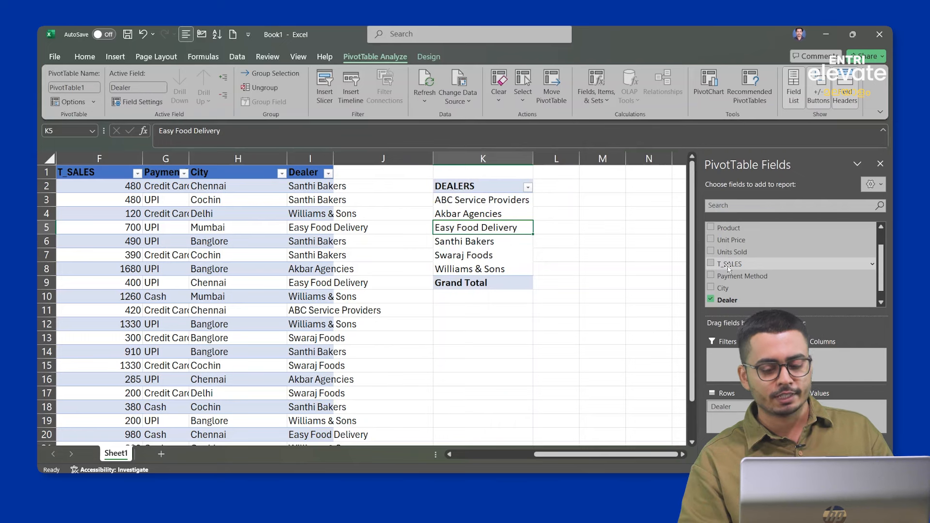
{"action": "left_click_drag", "start_coordinate": [728, 268], "coordinate": [833, 407]}
{"action": "scroll", "coordinate": [596, 388], "scroll_direction": "right", "scroll_amount": 3}
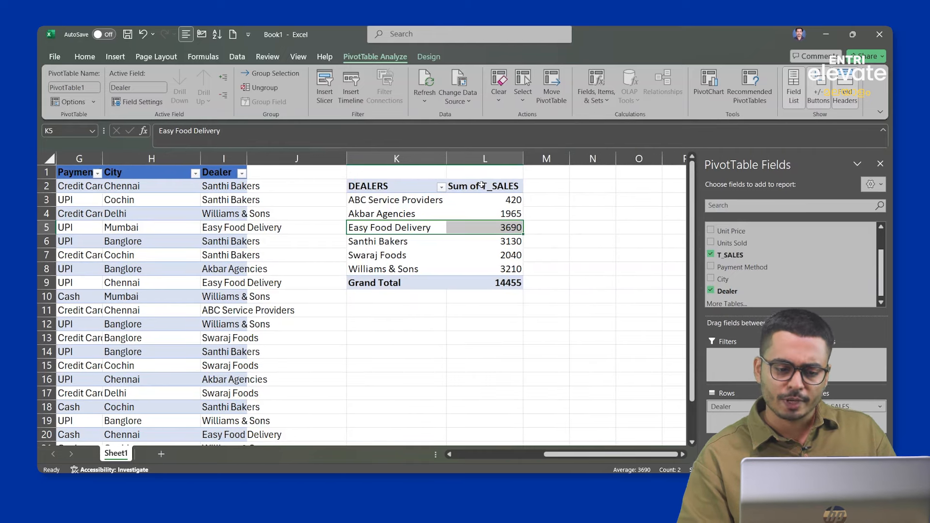
{"action": "double_click", "coordinate": [483, 187]}
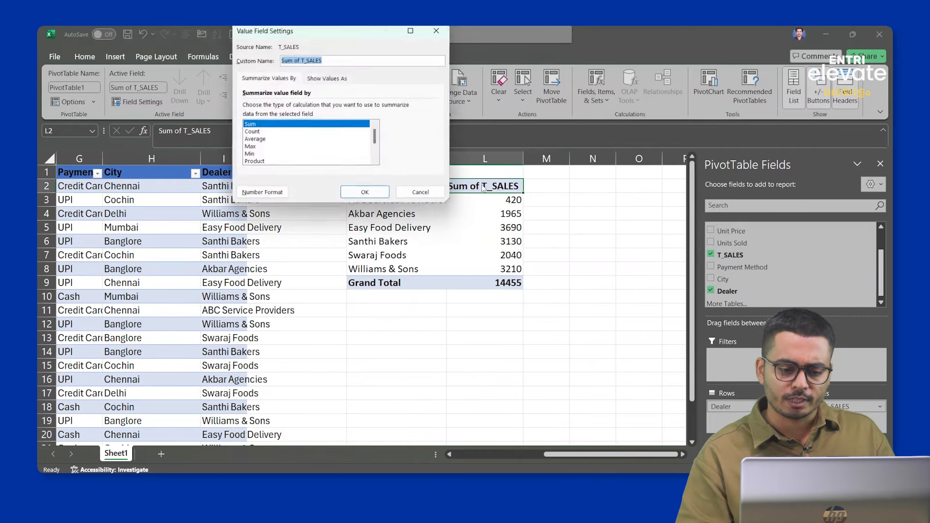
{"action": "left_click", "coordinate": [349, 61]}
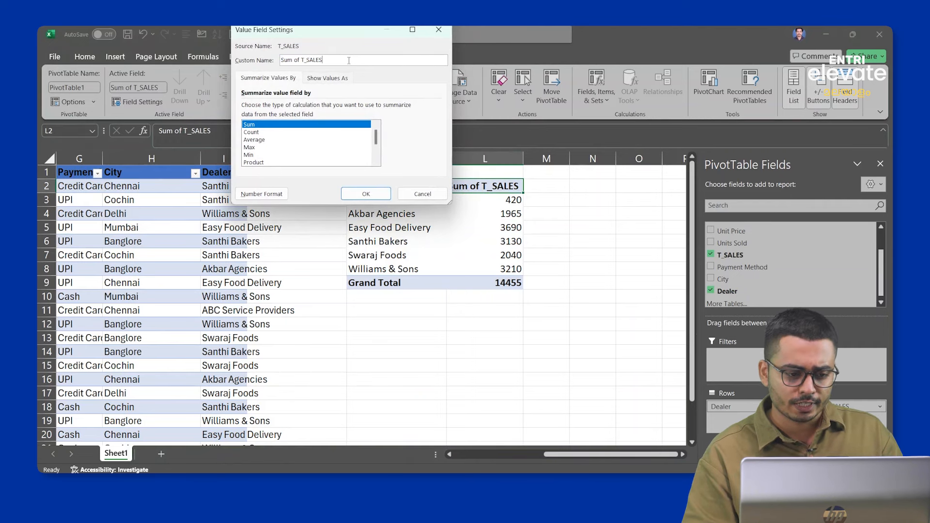
{"action": "key", "text": "BackSpace"}
{"action": "key", "text": "BackSpace"}
{"action": "key", "text": "BackSpace"}
{"action": "key", "text": "BackSpace"}
{"action": "key", "text": "BackSpace"}
{"action": "key", "text": "BackSpace"}
{"action": "key", "text": "BackSpace"}
{"action": "key", "text": "BackSpace"}
{"action": "key", "text": "BackSpace"}
{"action": "key", "text": "BackSpace"}
{"action": "key", "text": "BackSpace"}
{"action": "key", "text": "BackSpace"}
{"action": "key", "text": "BackSpace"}
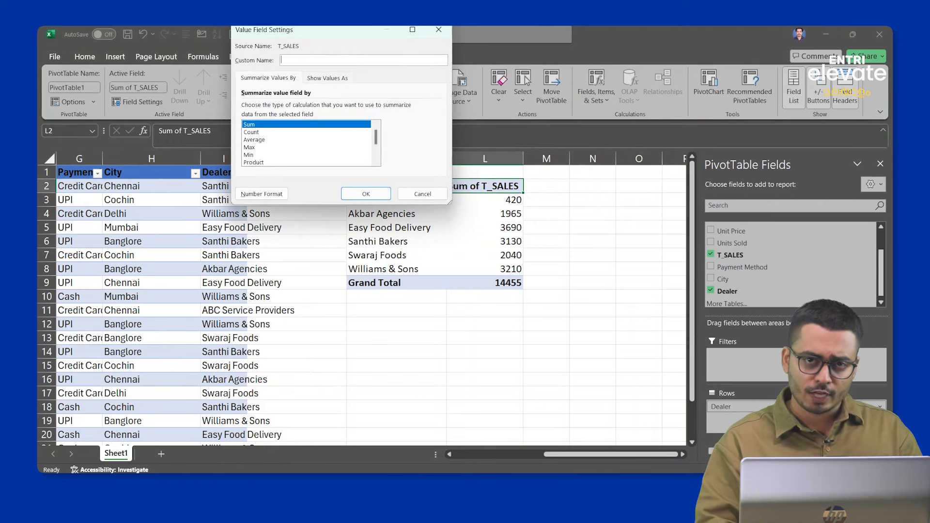
{"action": "left_click", "coordinate": [439, 29]}
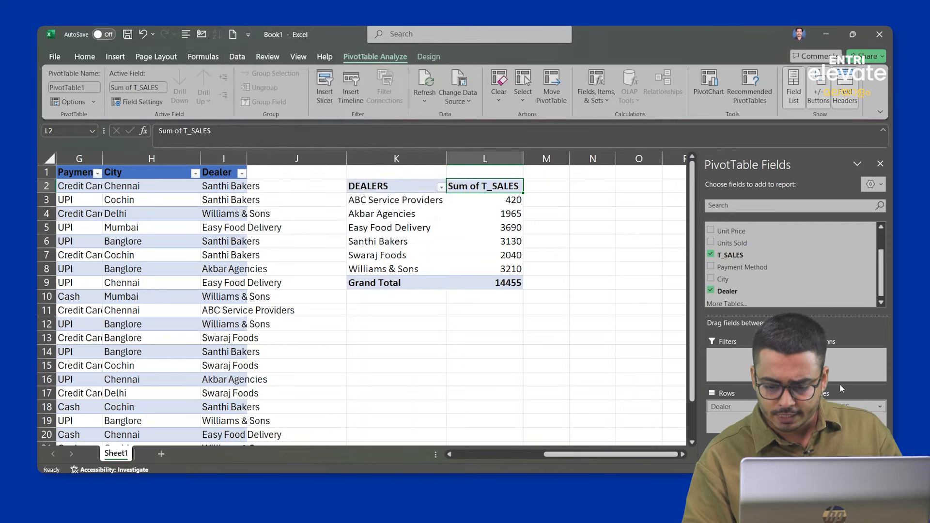
Set the custom name of the PivotTable's T_SALES value field to "Total_sales", keeping the Sum calculation.
{"action": "left_click", "coordinate": [881, 407]}
{"action": "left_click", "coordinate": [866, 394]}
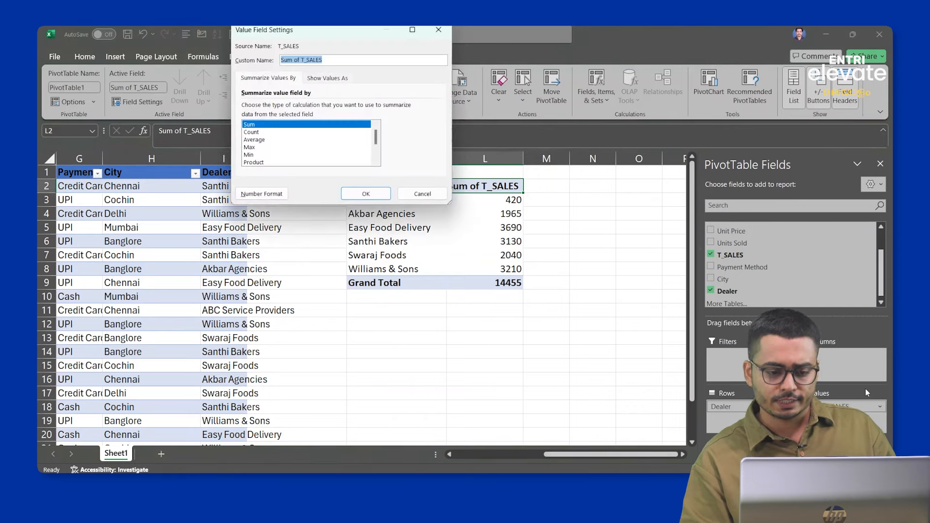
{"action": "left_click", "coordinate": [345, 60]}
{"action": "key", "text": "BackSpace"}
{"action": "key", "text": "BackSpace"}
{"action": "key", "text": "BackSpace"}
{"action": "key", "text": "BackSpace"}
{"action": "key", "text": "BackSpace"}
{"action": "key", "text": "BackSpace"}
{"action": "key", "text": "BackSpace"}
{"action": "key", "text": "BackSpace"}
{"action": "key", "text": "BackSpace"}
{"action": "key", "text": "BackSpace"}
{"action": "key", "text": "BackSpace"}
{"action": "key", "text": "BackSpace"}
{"action": "key", "text": "BackSpace"}
{"action": "key", "text": "BackSpace"}
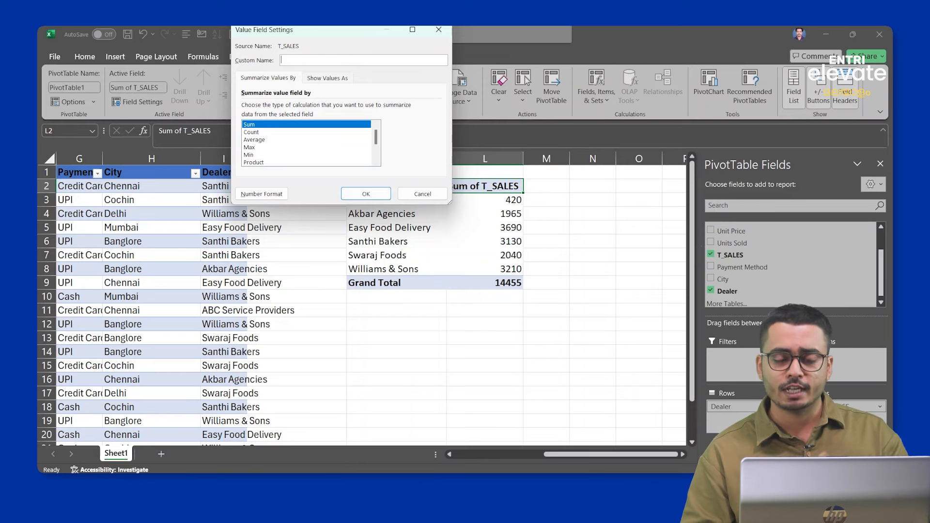
{"action": "type", "text": "tOT"}
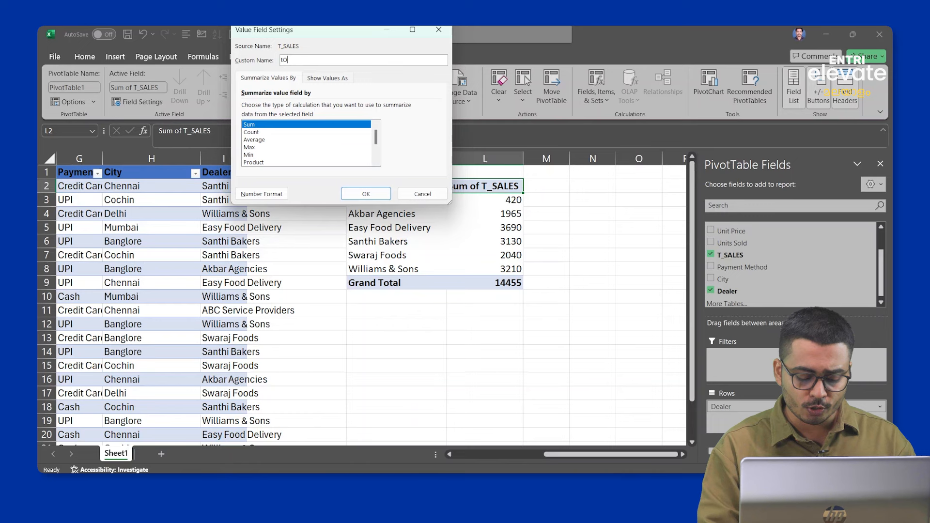
{"action": "key", "text": "BackSpace"}
{"action": "key", "text": "BackSpace"}
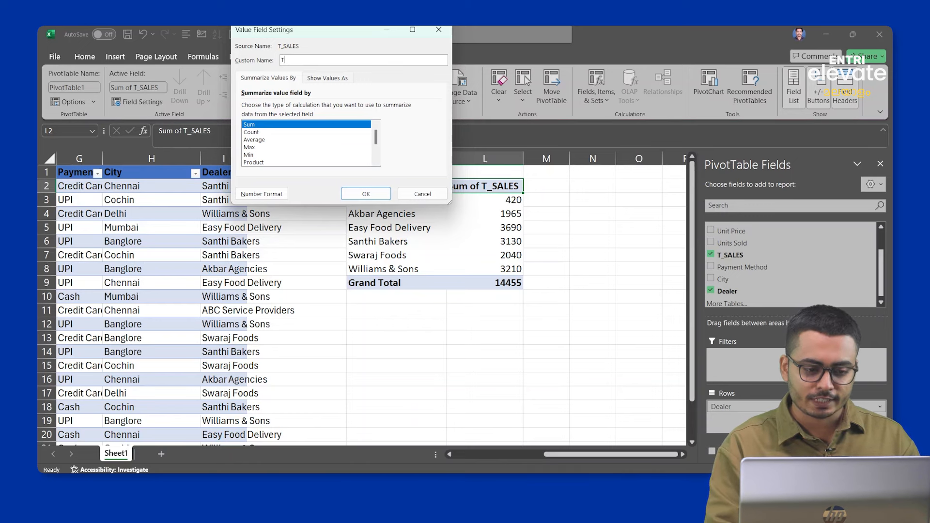
{"action": "type", "text": "Total"}
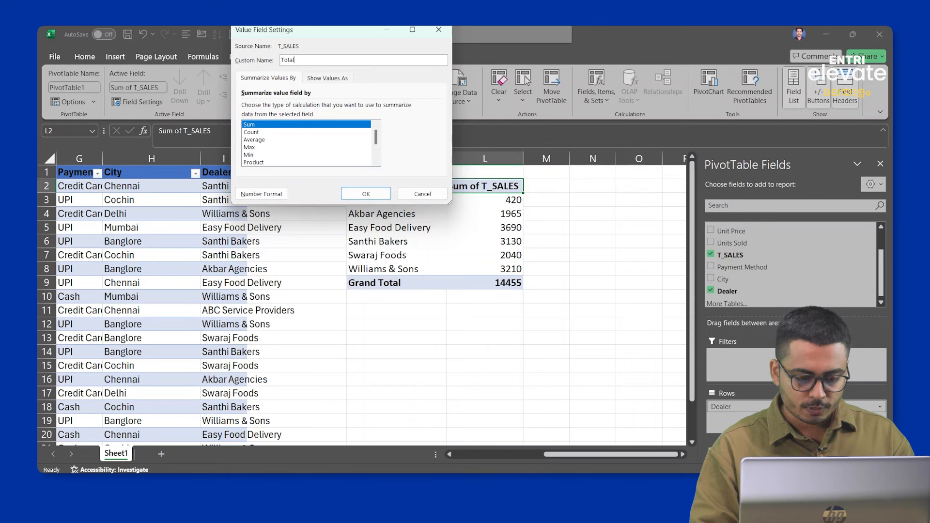
{"action": "type", "text": "_sal"}
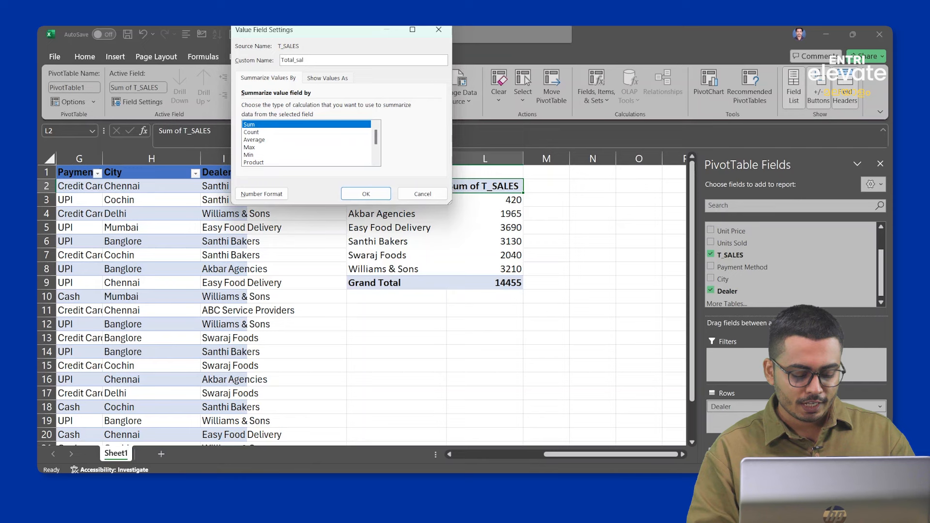
{"action": "type", "text": "es"}
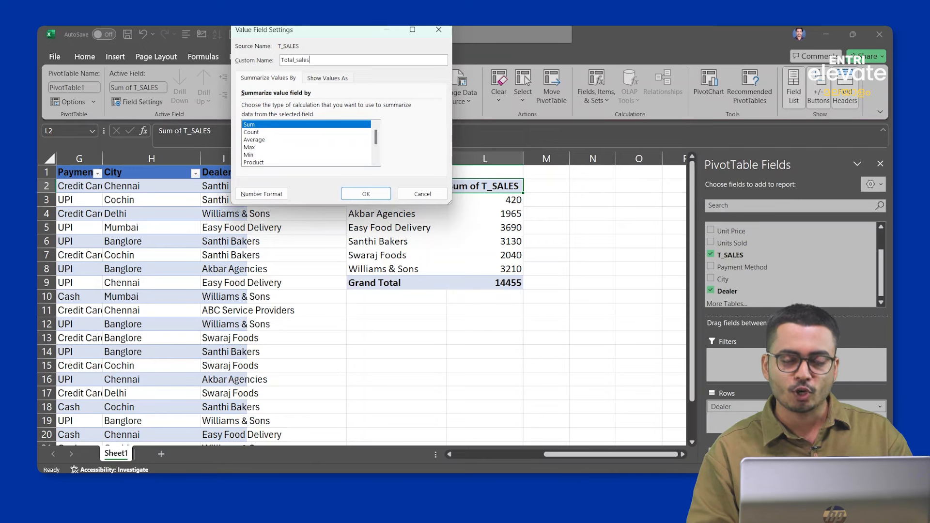
{"action": "left_click", "coordinate": [361, 193]}
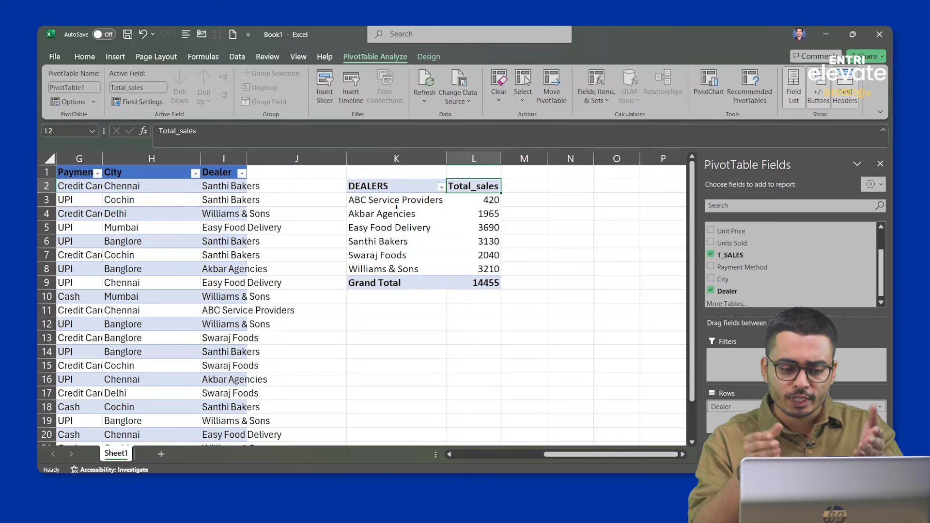
Insert a clustered column PivotChart from the dealer PivotTable and move it into the empty cells beside the Total_sales column.
{"action": "left_click", "coordinate": [382, 200]}
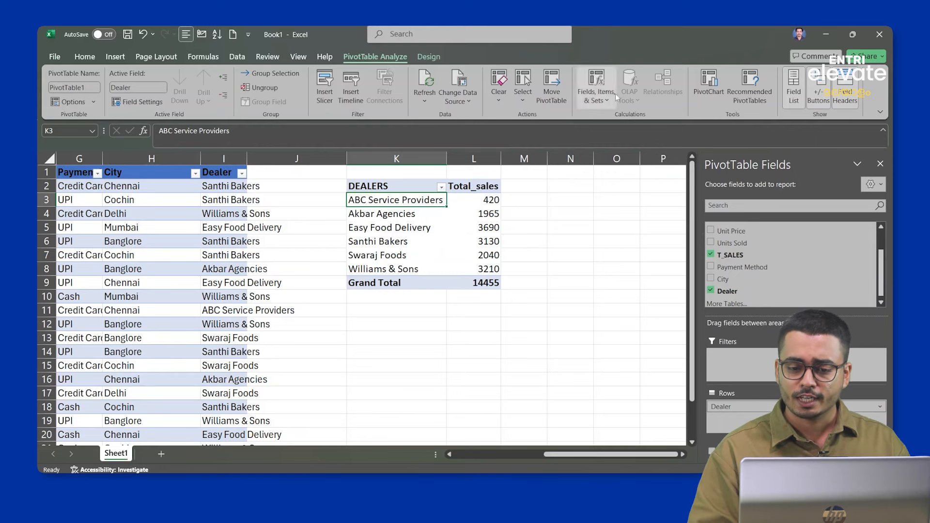
{"action": "left_click", "coordinate": [710, 83]}
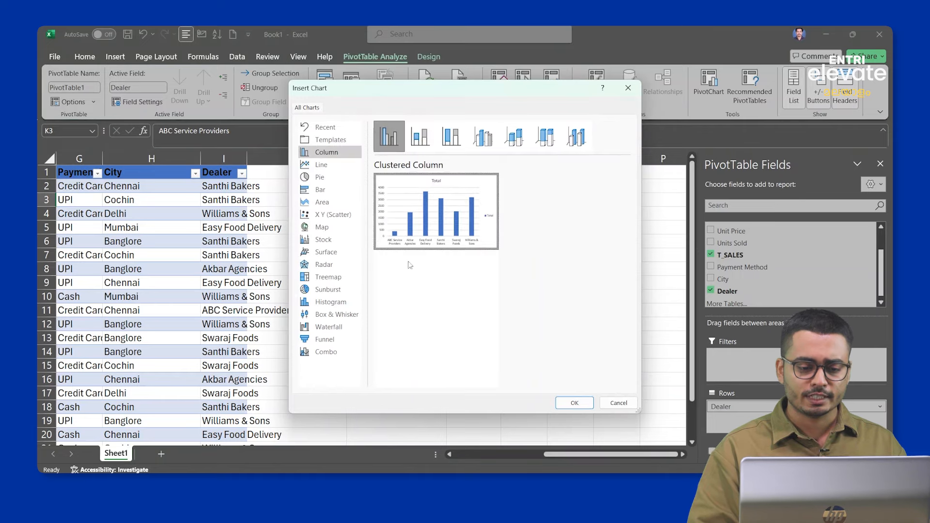
{"action": "left_click", "coordinate": [574, 403]}
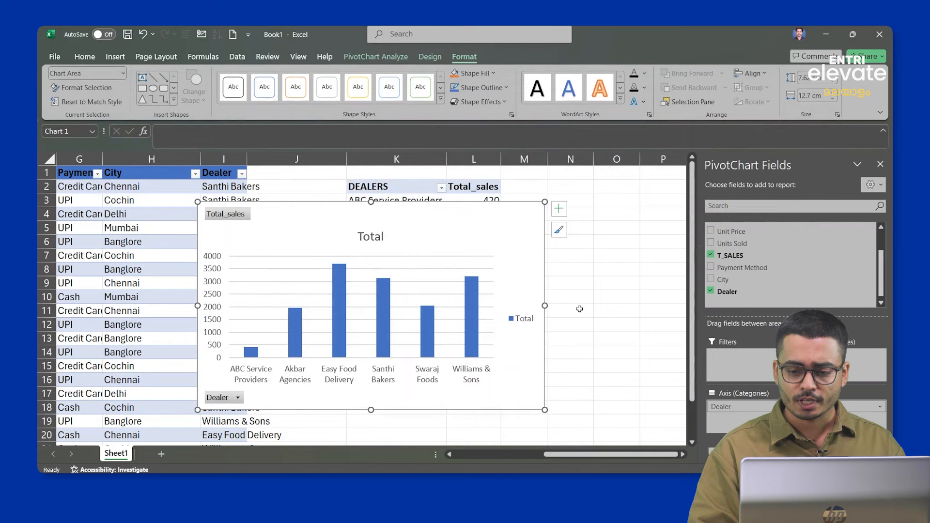
{"action": "left_click", "coordinate": [880, 164]}
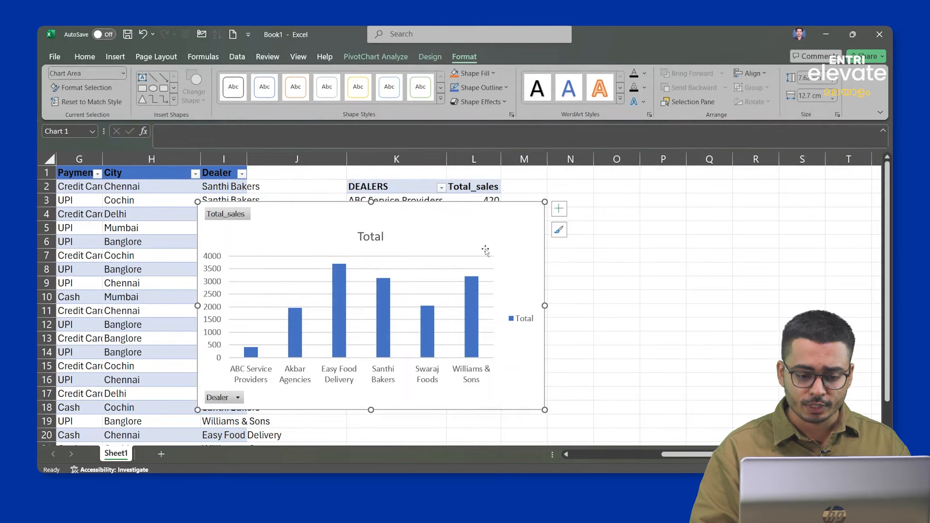
{"action": "left_click_drag", "start_coordinate": [459, 232], "coordinate": [770, 213]}
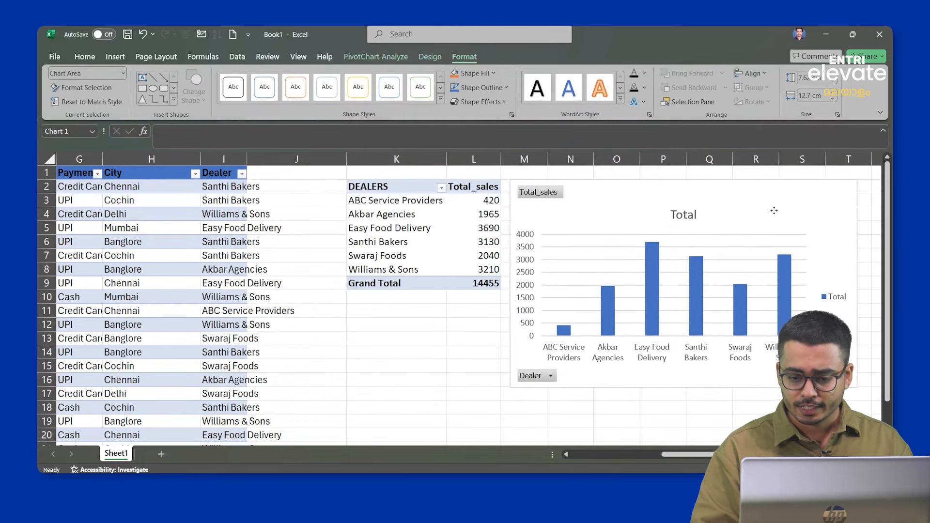
Add data labels to the columns of the dealer PivotChart.
{"action": "left_click", "coordinate": [870, 194]}
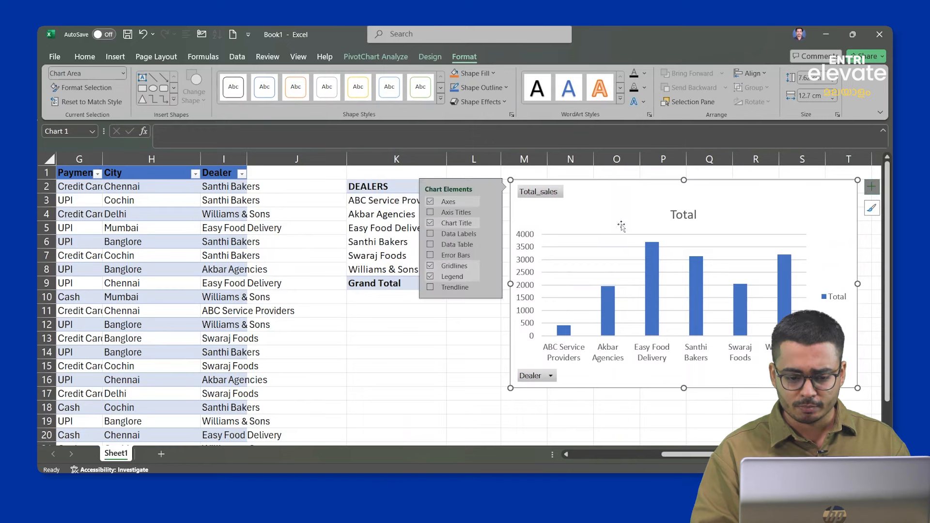
{"action": "left_click", "coordinate": [429, 235]}
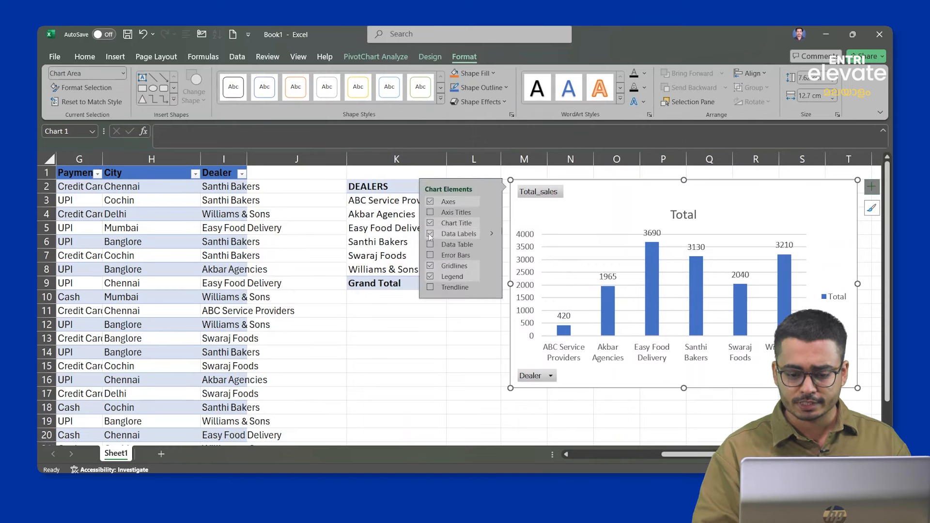
{"action": "left_click", "coordinate": [435, 349]}
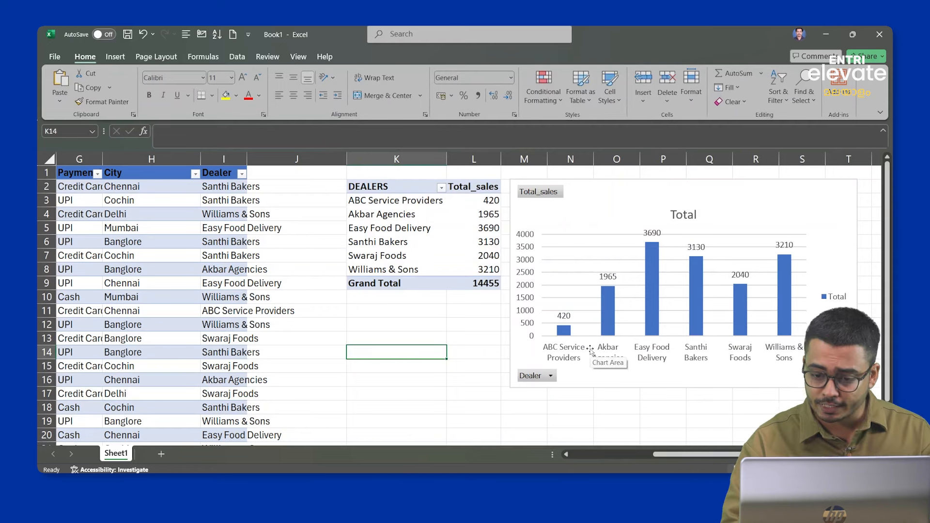
Apply the rupee (₹) Accounting number format to the PivotTable's Total_sales values in L3:L8 and the grand total in L9.
{"action": "left_click_drag", "start_coordinate": [484, 200], "coordinate": [468, 271]}
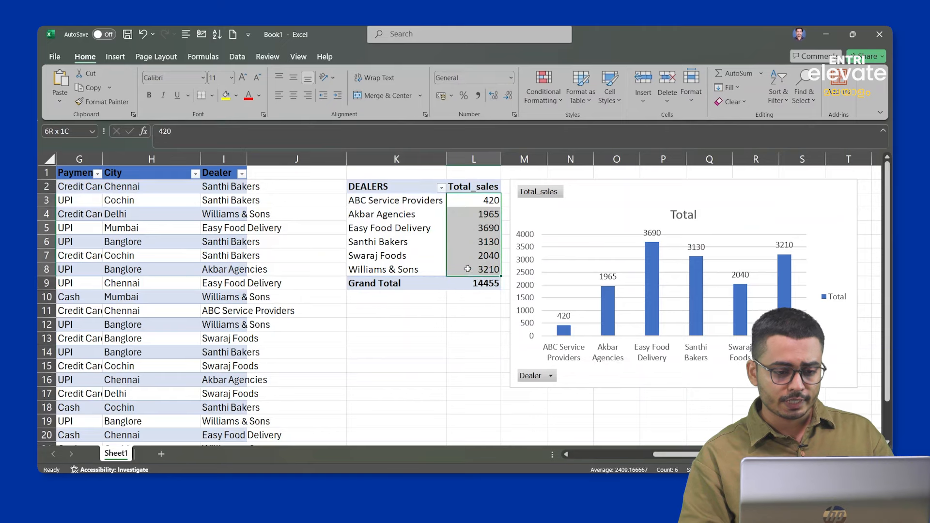
{"action": "left_click", "coordinate": [440, 99]}
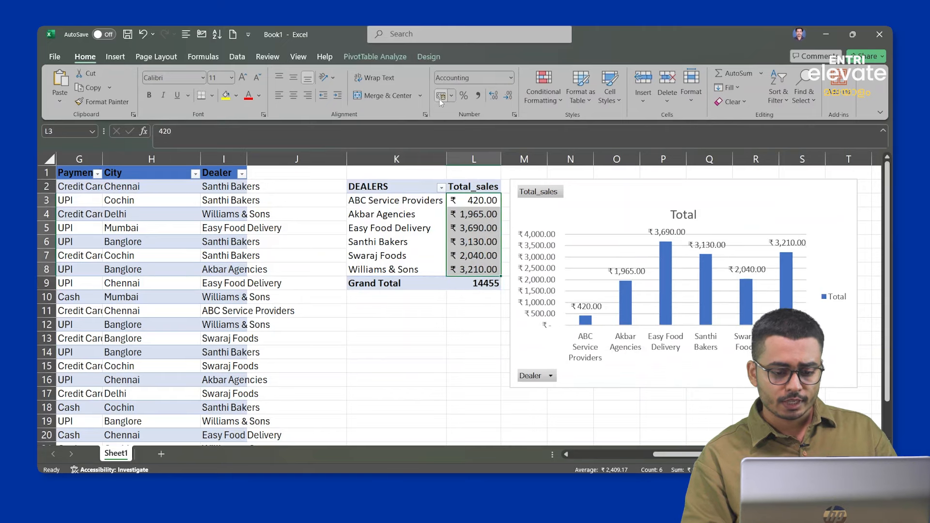
{"action": "left_click", "coordinate": [453, 283]}
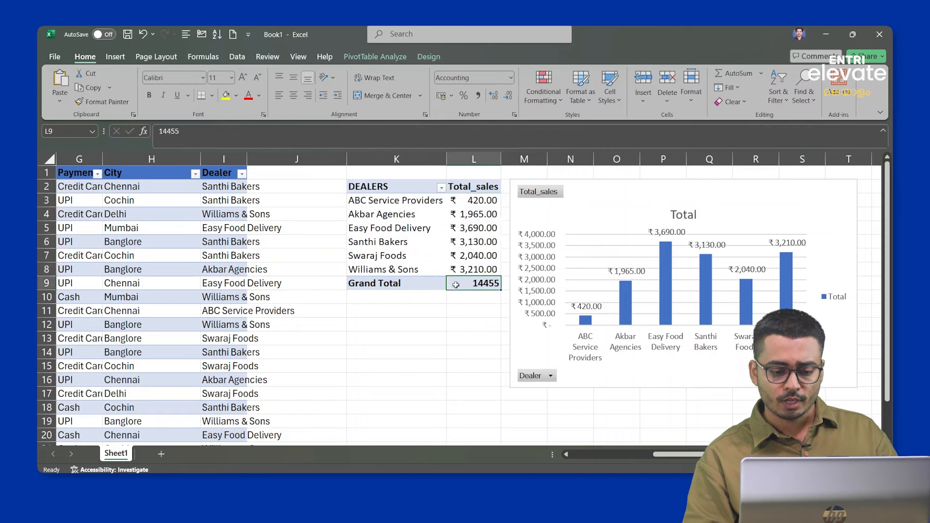
{"action": "left_click", "coordinate": [441, 96]}
{"action": "left_click", "coordinate": [455, 351]}
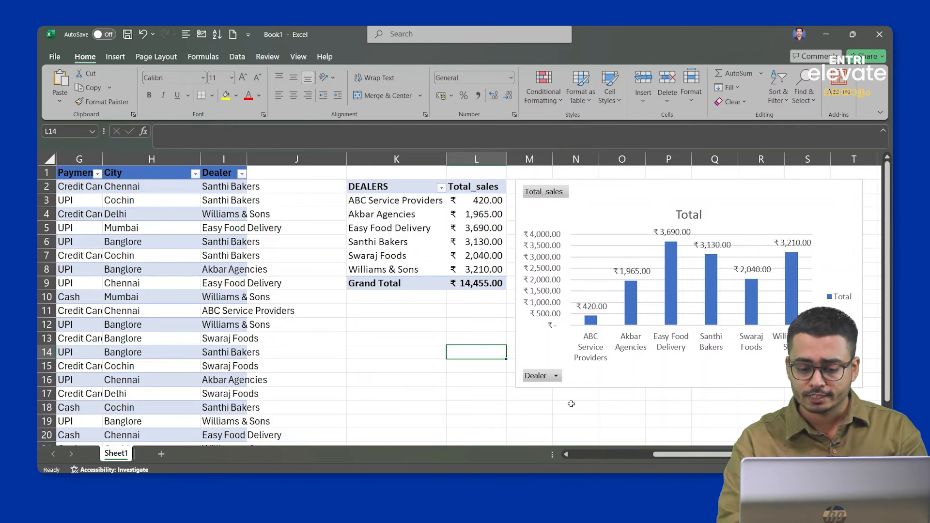
Compare the source picture Client_Sales.png with the sales table, dealer PivotTable and PivotChart in the Excel sheet.
{"action": "left_click", "coordinate": [611, 479]}
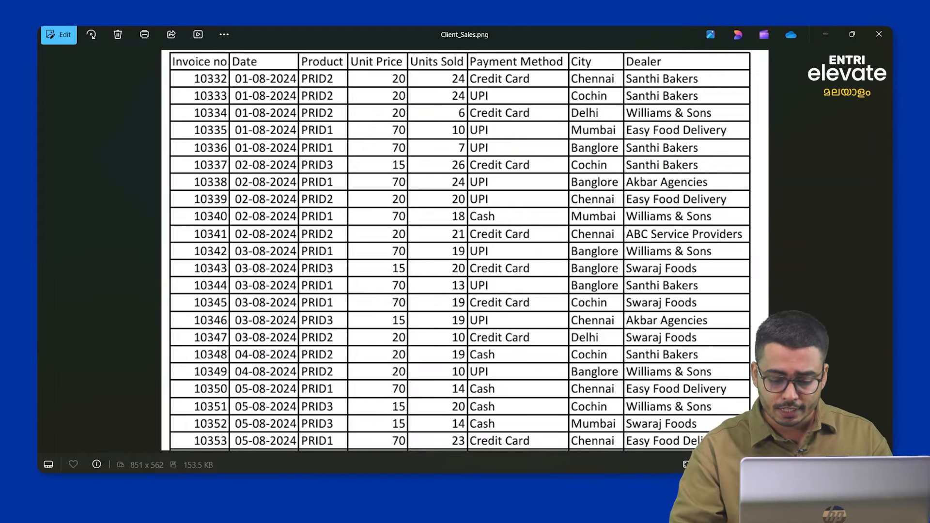
{"action": "left_click", "coordinate": [611, 479]}
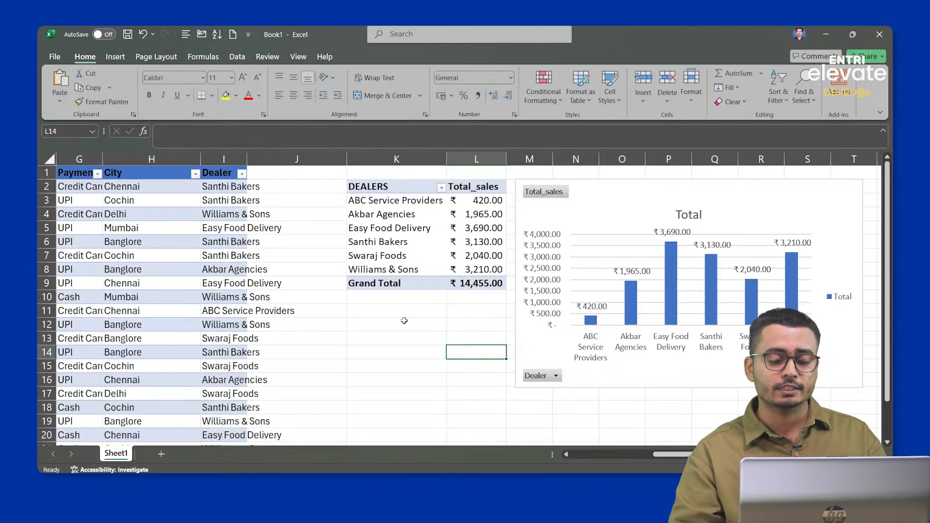
{"action": "scroll", "coordinate": [404, 321], "scroll_direction": "left", "scroll_amount": 2}
{"action": "scroll", "coordinate": [405, 321], "scroll_direction": "left", "scroll_amount": 4}
{"action": "scroll", "coordinate": [404, 321], "scroll_direction": "right", "scroll_amount": 2}
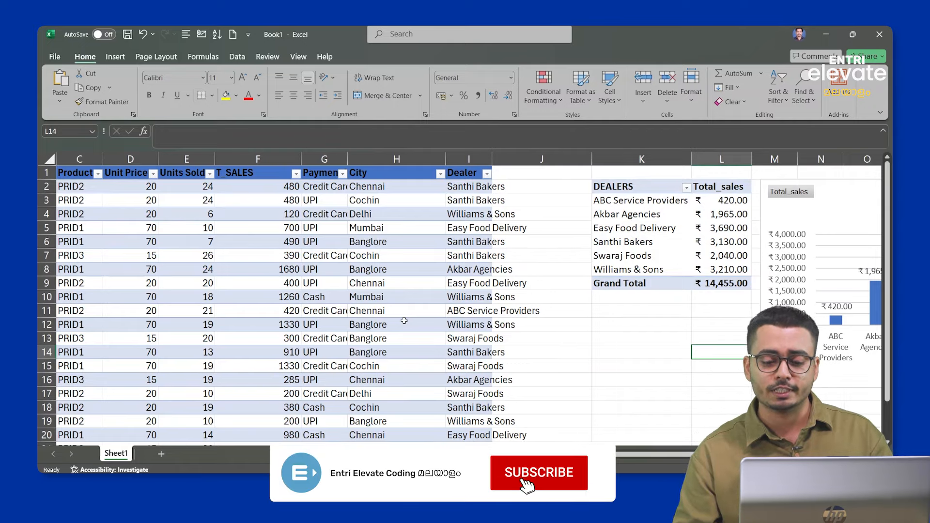
{"action": "scroll", "coordinate": [516, 319], "scroll_direction": "right", "scroll_amount": 6}
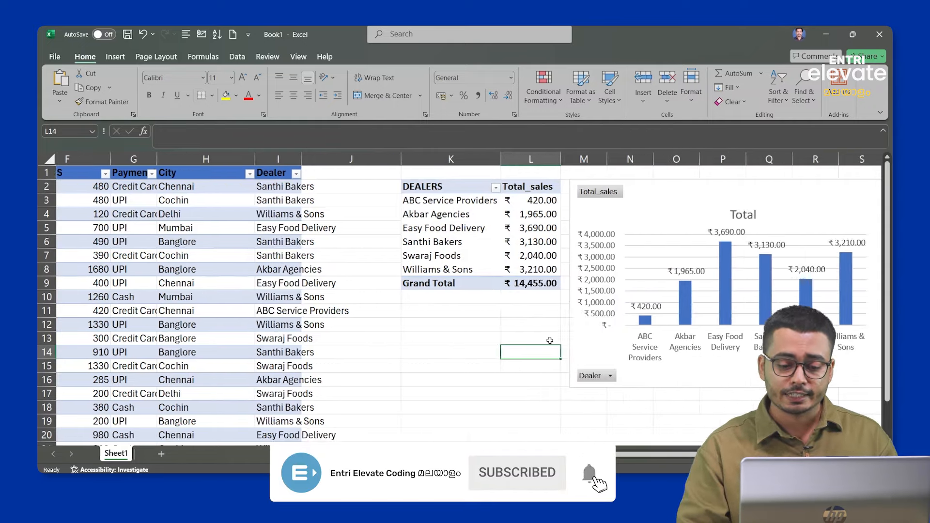
{"action": "scroll", "coordinate": [550, 341], "scroll_direction": "left", "scroll_amount": 1}
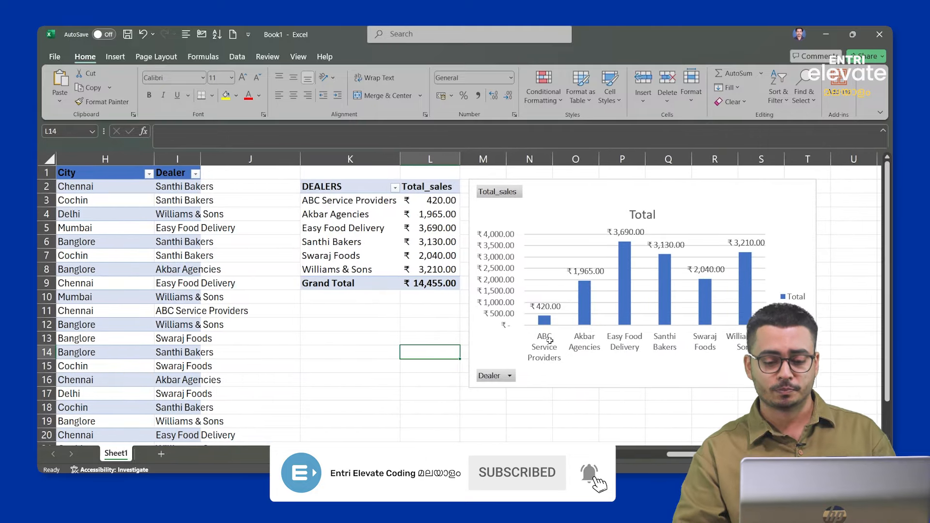